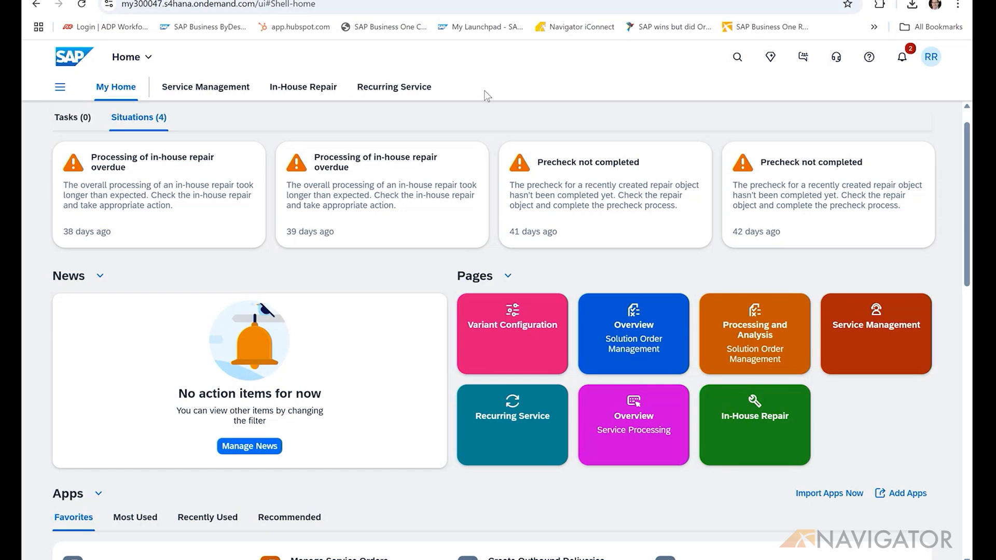
Step: Open the Manage Service Orders app from the favorites and list all service orders without filters
{"action": "scroll", "coordinate": [484, 139], "scroll_direction": "down", "scroll_amount": 3}
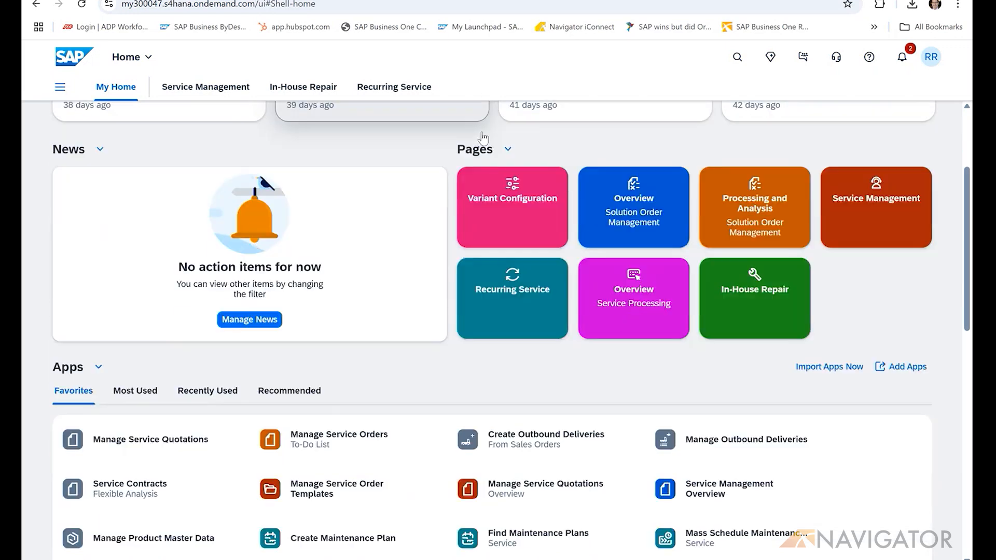
{"action": "scroll", "coordinate": [483, 138], "scroll_direction": "down", "scroll_amount": 2}
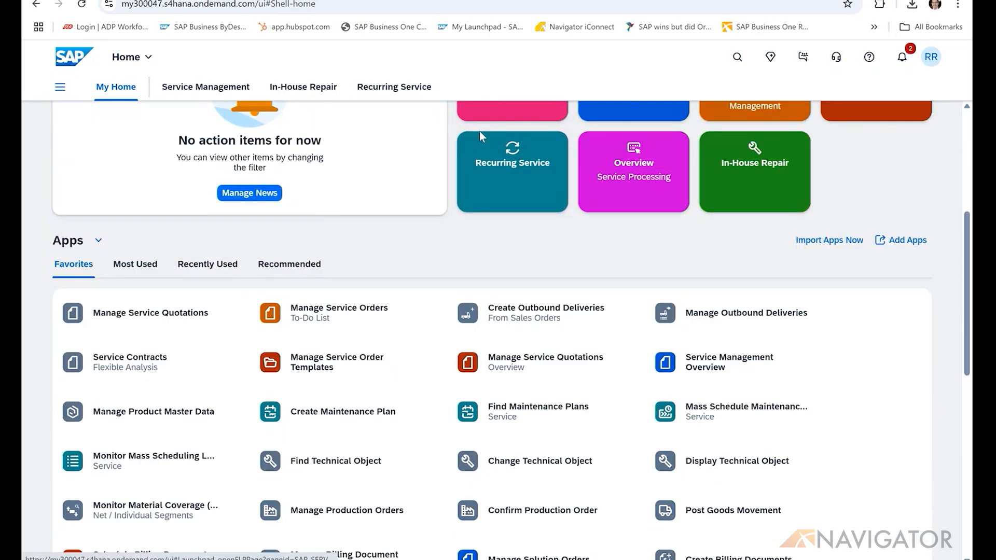
{"action": "scroll", "coordinate": [512, 244], "scroll_direction": "down", "scroll_amount": 1}
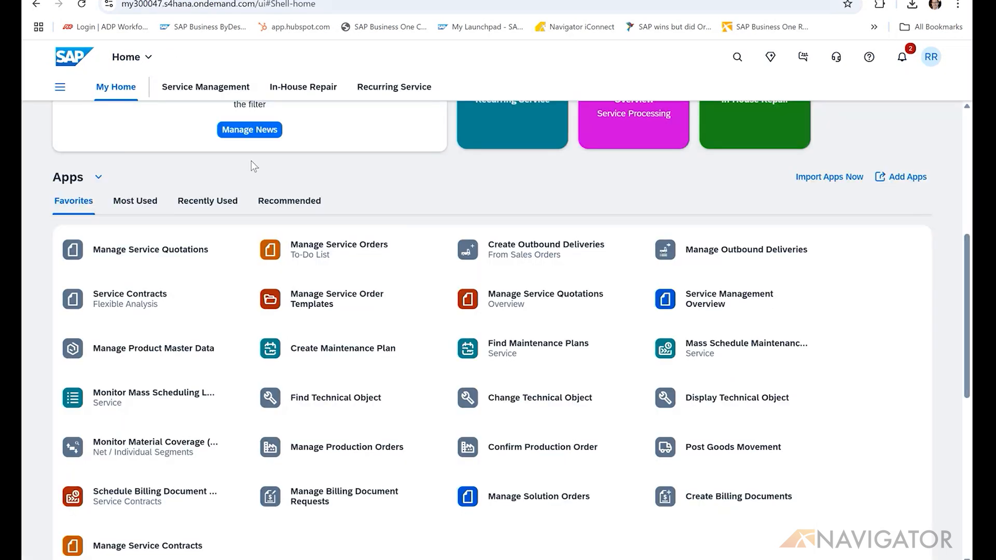
{"action": "left_click", "coordinate": [322, 261]}
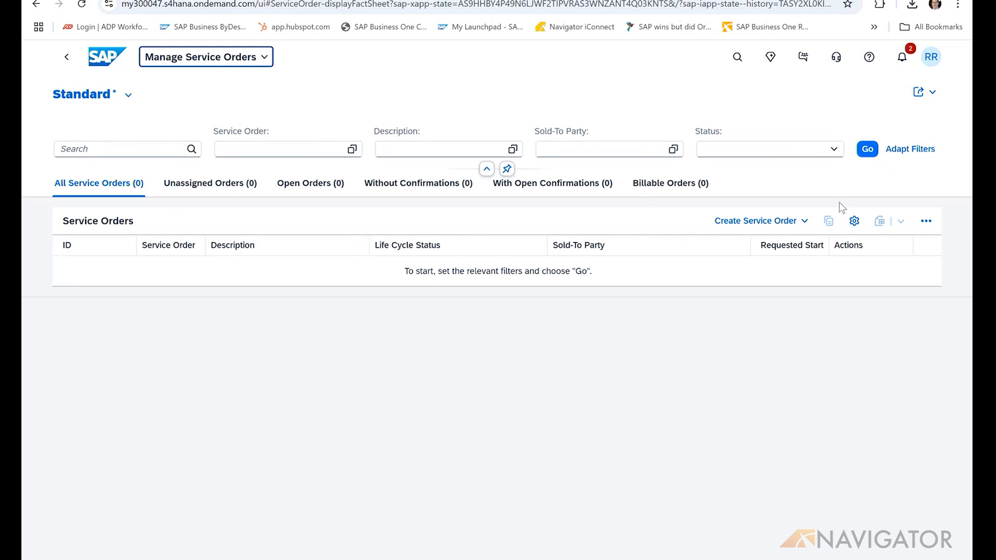
{"action": "left_click", "coordinate": [867, 150]}
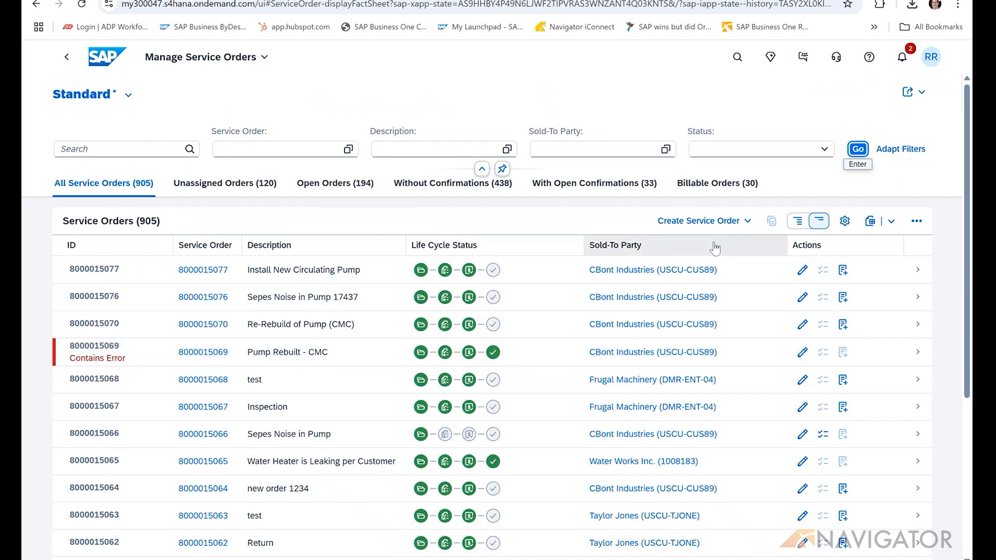
Step: Start a quick-create service order and enter a description made of the person's first name followed by "- Install Pump onsite"
{"action": "left_click", "coordinate": [747, 223]}
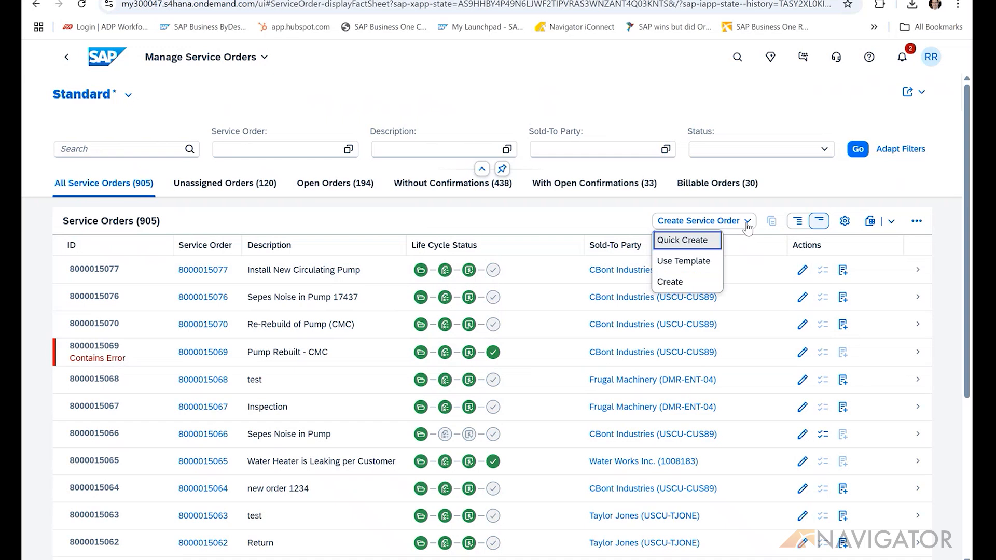
{"action": "left_click", "coordinate": [687, 240]}
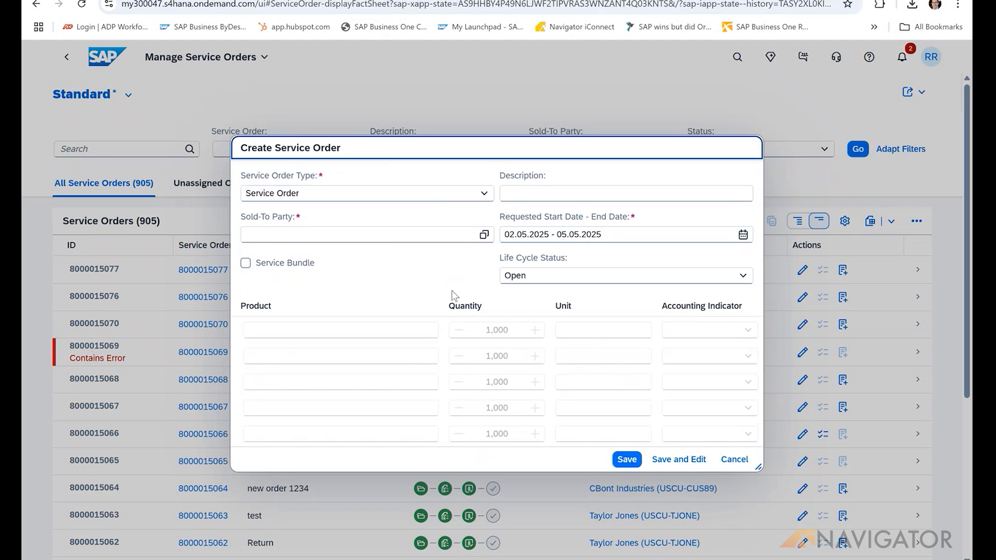
{"action": "left_click", "coordinate": [525, 195]}
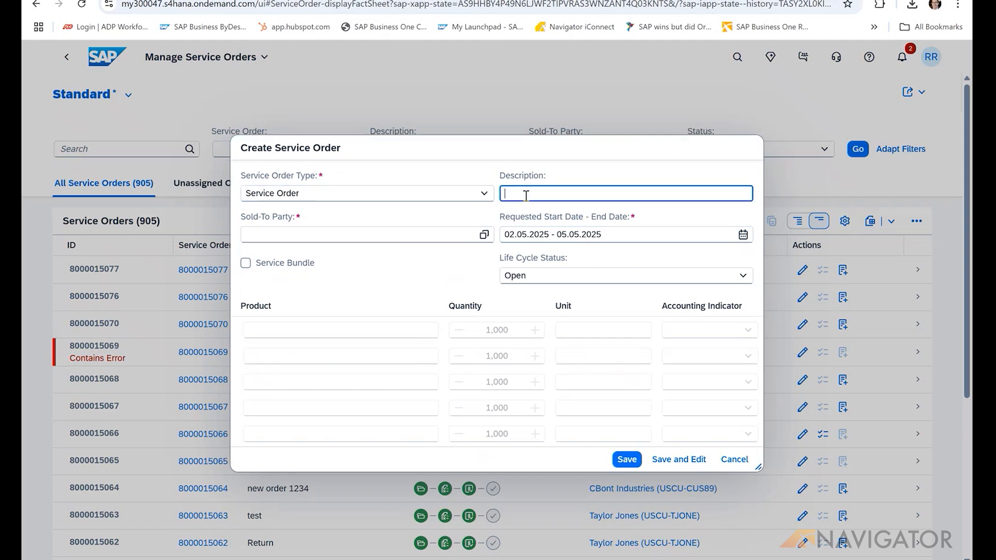
{"action": "type", "text": "Zack"}
{"action": "type", "text": "'"}
{"action": "type", "text": " Instal;l"}
{"action": "key", "text": "BackSpace"}
{"action": "key", "text": "BackSpace"}
{"action": "type", "text": "l Pump onsite"}
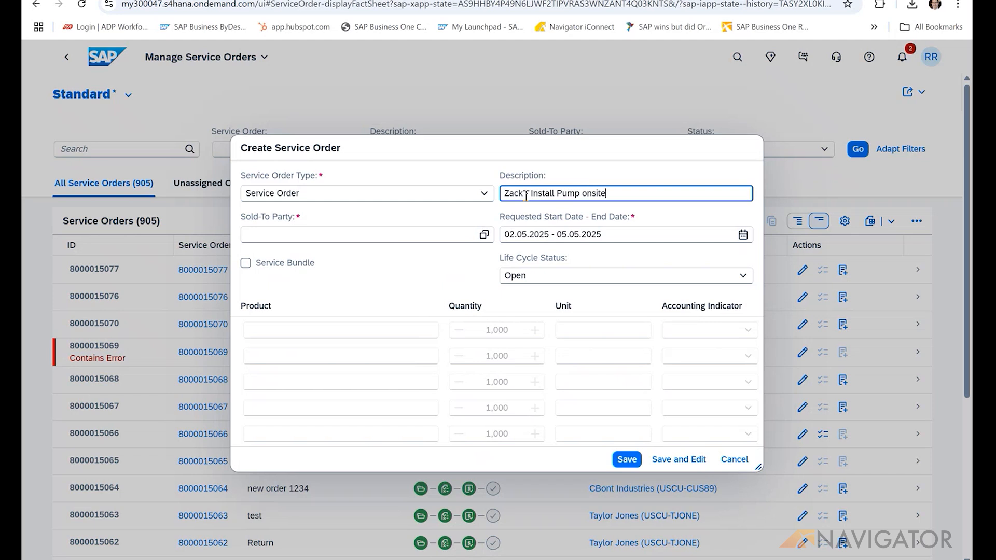
Step: Set the sold-to party to CBont Industries with Direct Sales and Product Division 00, searching for "Cbont"
{"action": "left_click", "coordinate": [450, 236]}
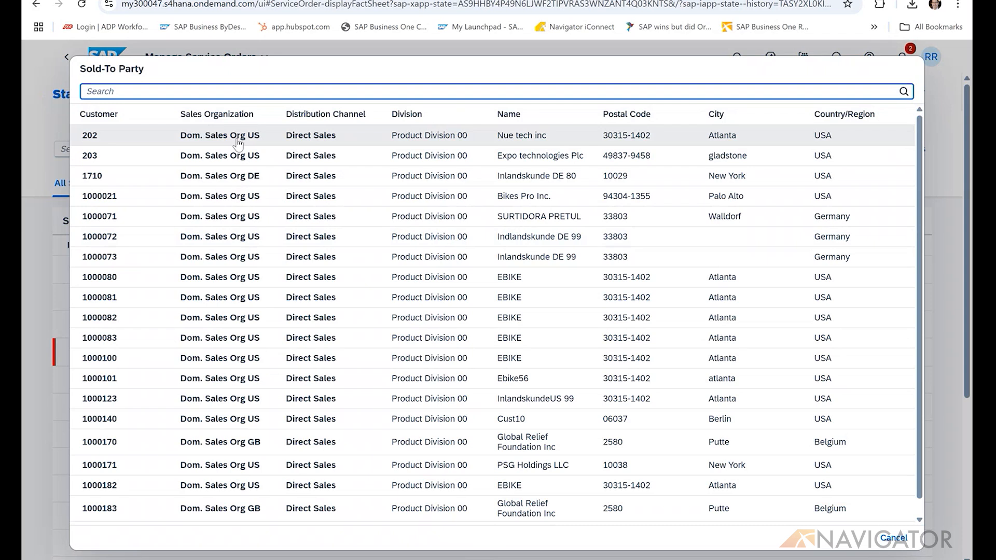
{"action": "type", "text": "c"}
{"action": "key", "text": "BackSpace"}
{"action": "type", "text": "Cg"}
{"action": "key", "text": "BackSpace"}
{"action": "type", "text": "bike"}
{"action": "key", "text": "BackSpace"}
{"action": "key", "text": "BackSpace"}
{"action": "key", "text": "BackSpace"}
{"action": "type", "text": "ont"}
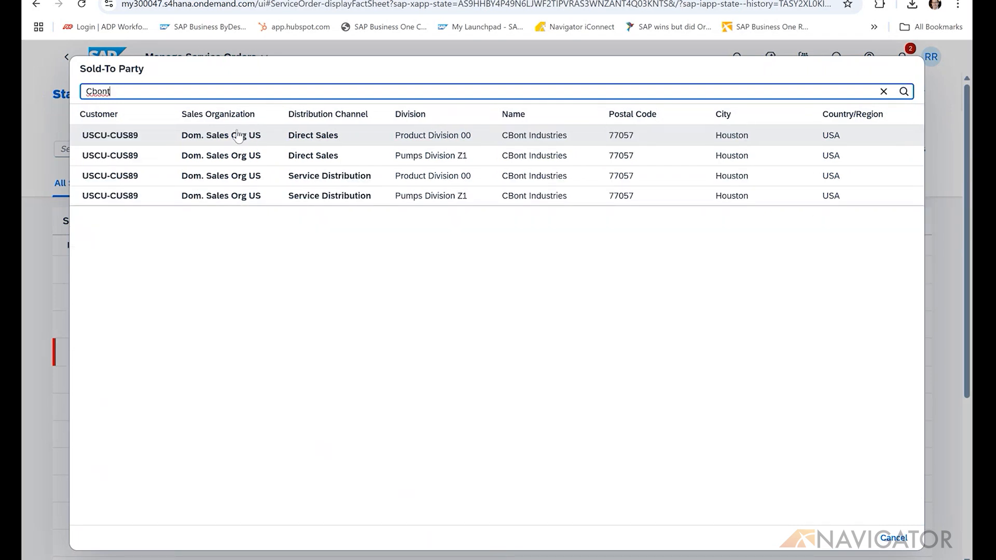
{"action": "left_click", "coordinate": [159, 139]}
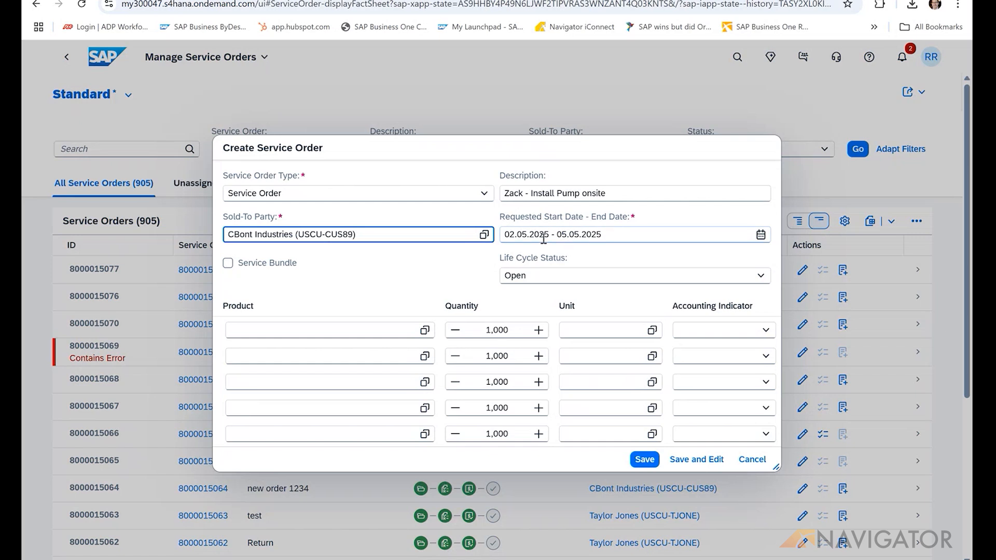
Step: Search the products for "MZ" and add the installation service MZ-SV-P0007 as the first product line
{"action": "left_click", "coordinate": [299, 331]}
{"action": "key", "text": "F4"}
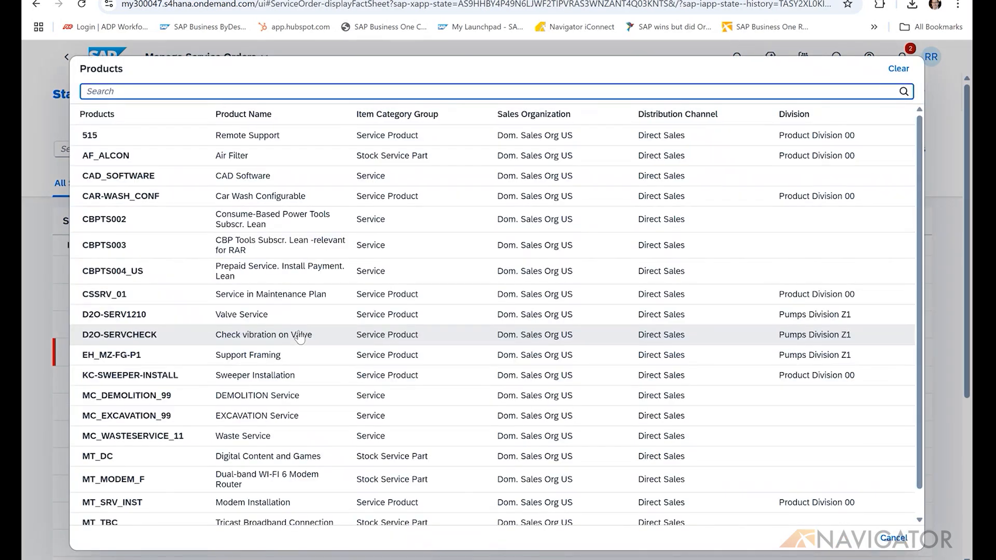
{"action": "type", "text": "mv"}
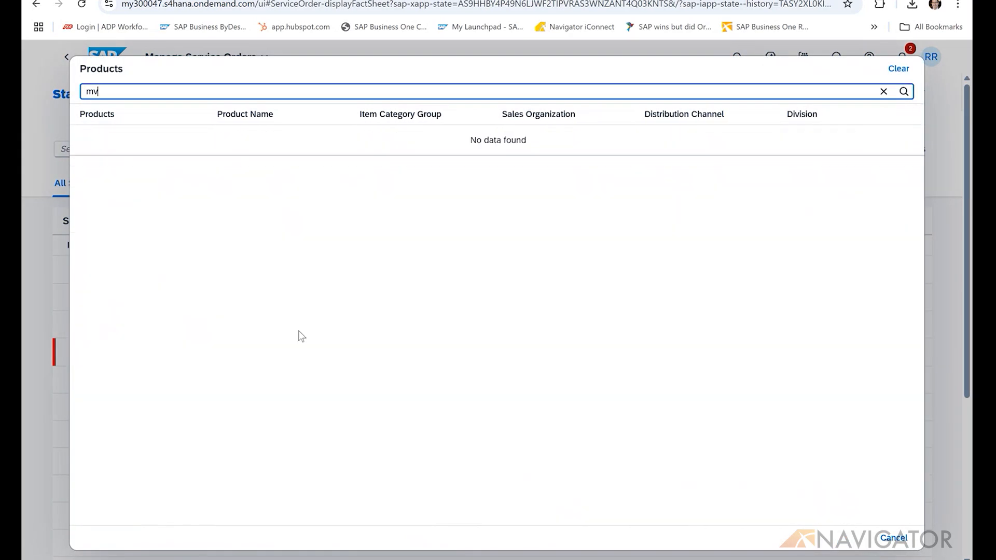
{"action": "key", "text": "BackSpace"}
{"action": "key", "text": "BackSpace"}
{"action": "type", "text": "MZ"}
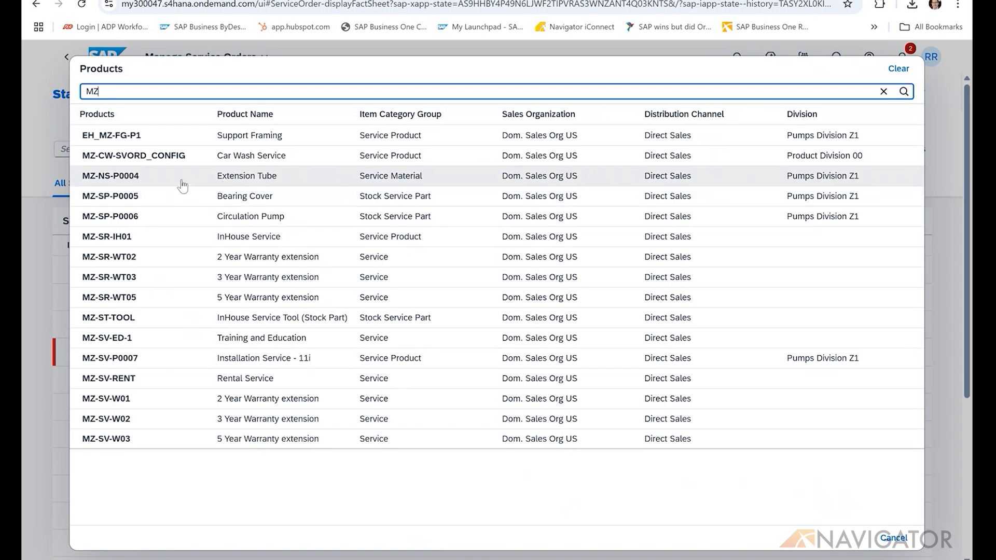
{"action": "left_click", "coordinate": [195, 358]}
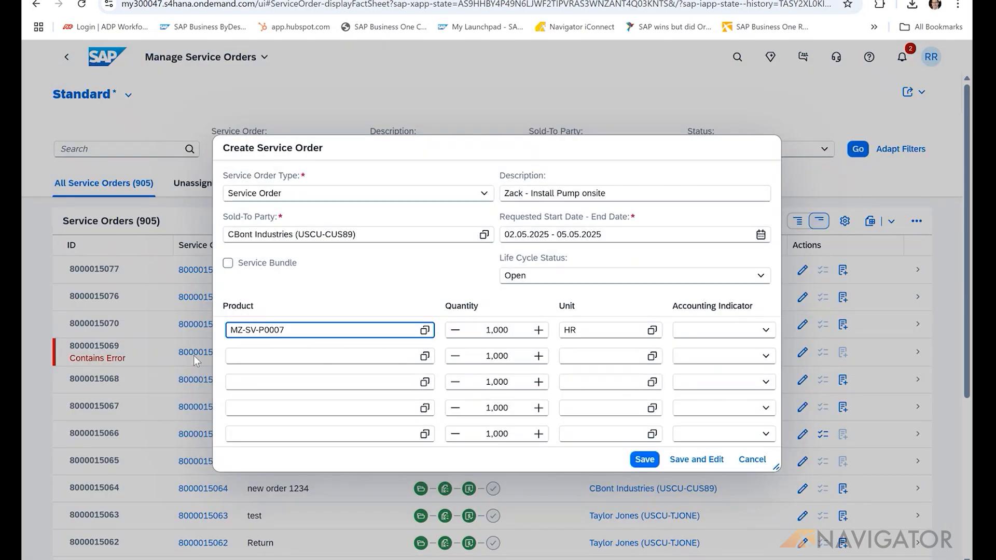
Step: Add the extension tube MZ-NS-P0004 as the second product line, searching the products for "mz"
{"action": "left_click", "coordinate": [302, 359]}
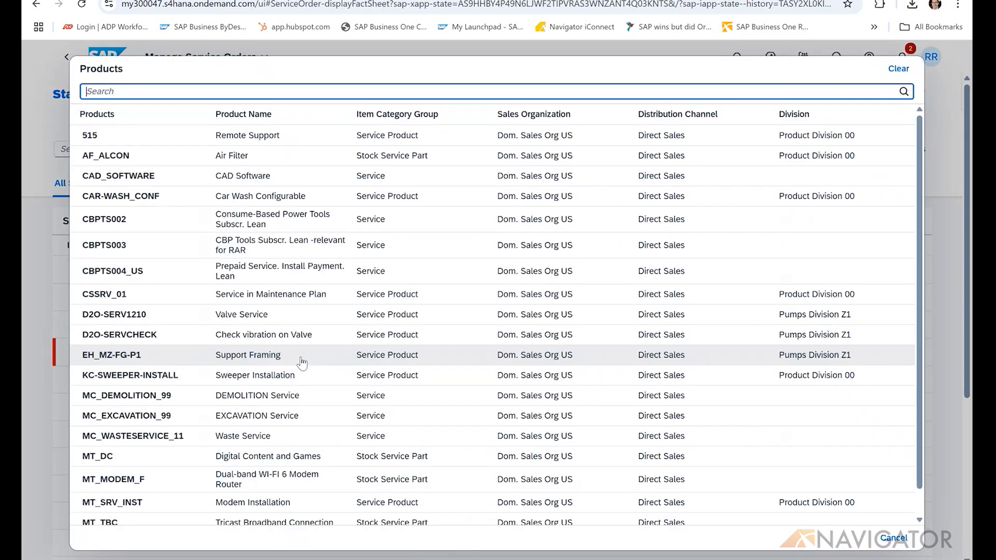
{"action": "type", "text": "mz"}
{"action": "key", "text": "Return"}
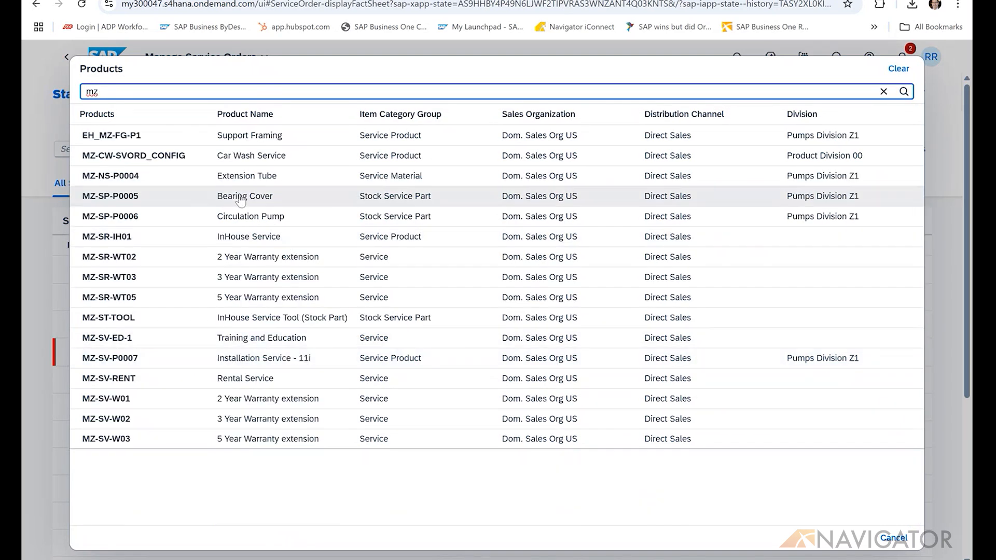
{"action": "left_click", "coordinate": [156, 180]}
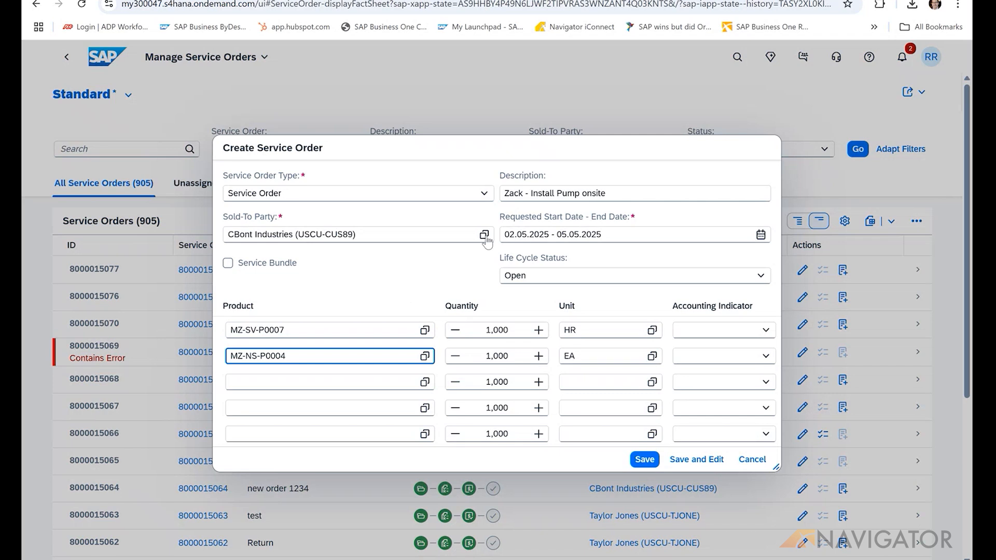
Step: Check the available life cycle statuses without changing the selection, and save the new service order for further editing
{"action": "left_click", "coordinate": [765, 278]}
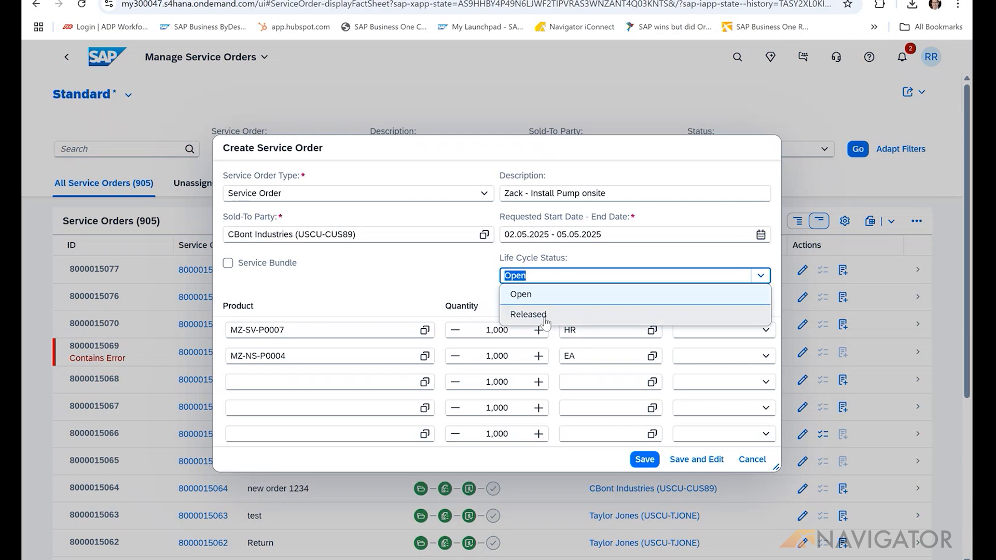
{"action": "left_click", "coordinate": [399, 265]}
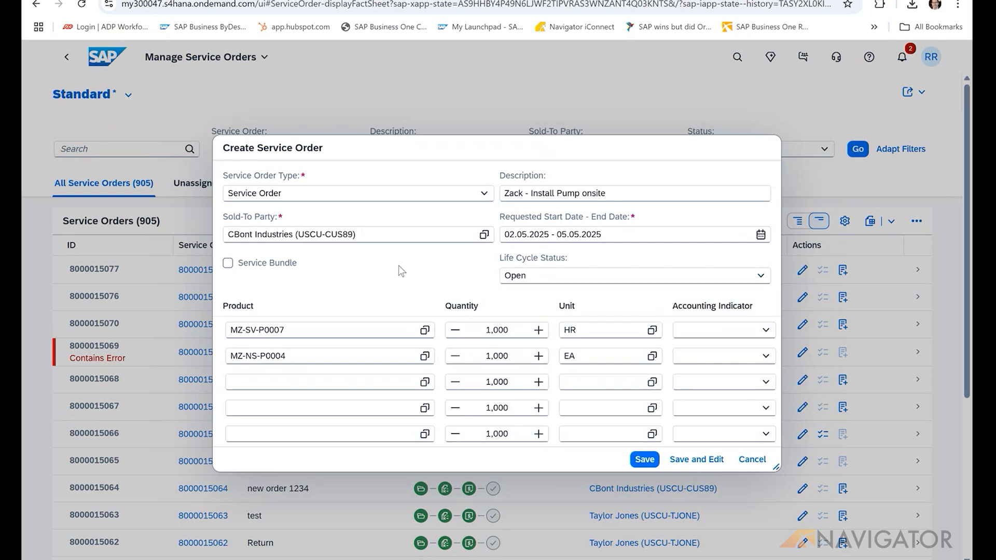
{"action": "left_click", "coordinate": [684, 459]}
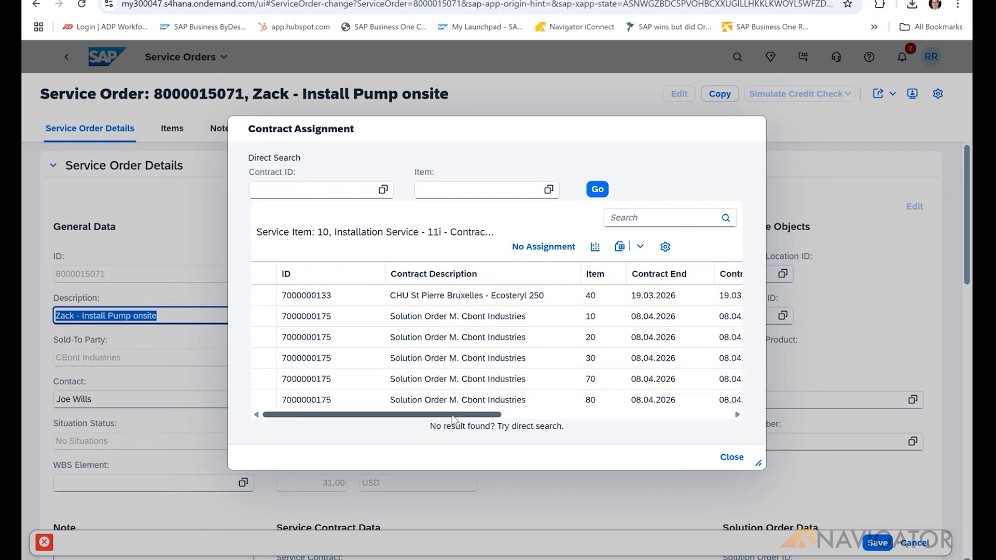
Step: Assign item 10 of the "Solution Order M. Cbont Industries" contract to both the installation service and the extension tube
{"action": "left_click_drag", "start_coordinate": [453, 419], "coordinate": [628, 427]}
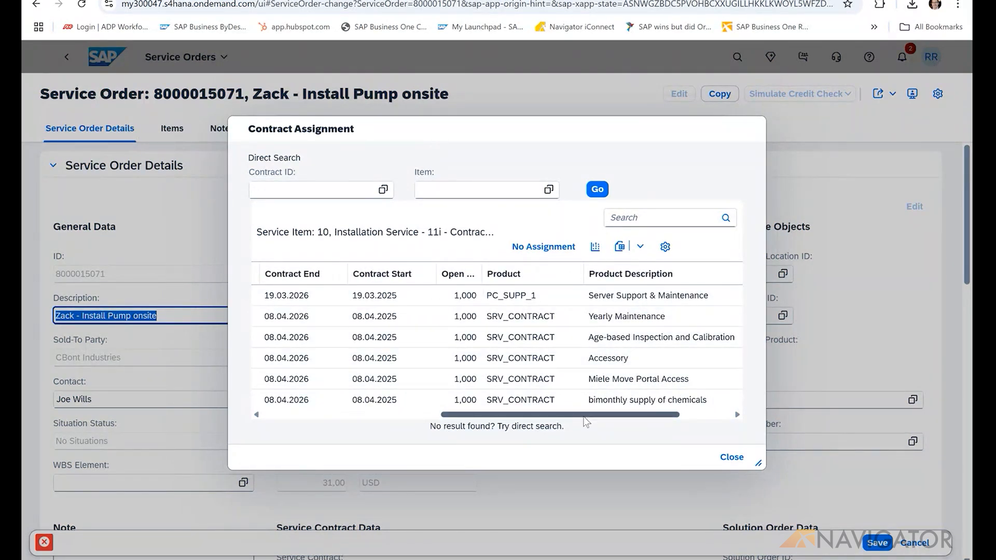
{"action": "left_click_drag", "start_coordinate": [567, 422], "coordinate": [321, 422]}
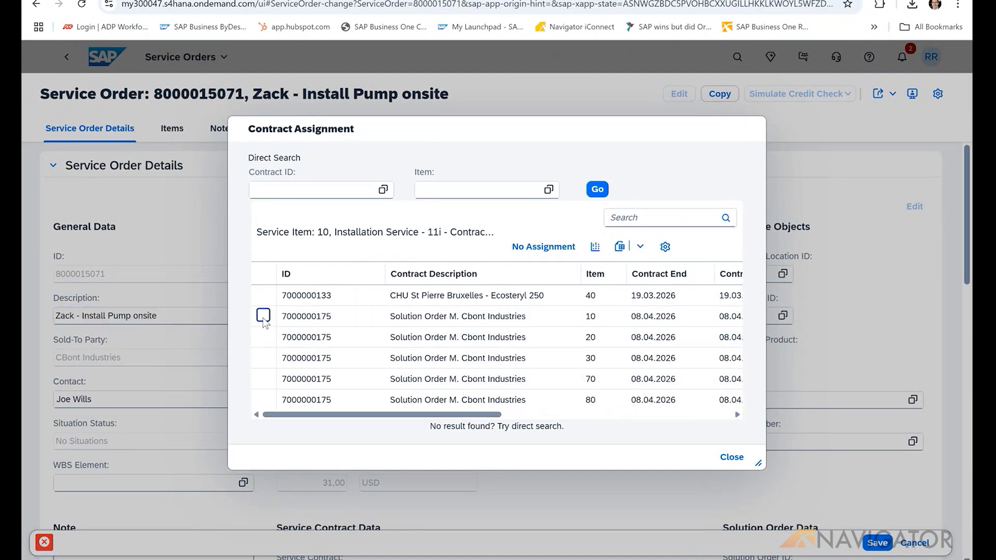
{"action": "left_click", "coordinate": [262, 316]}
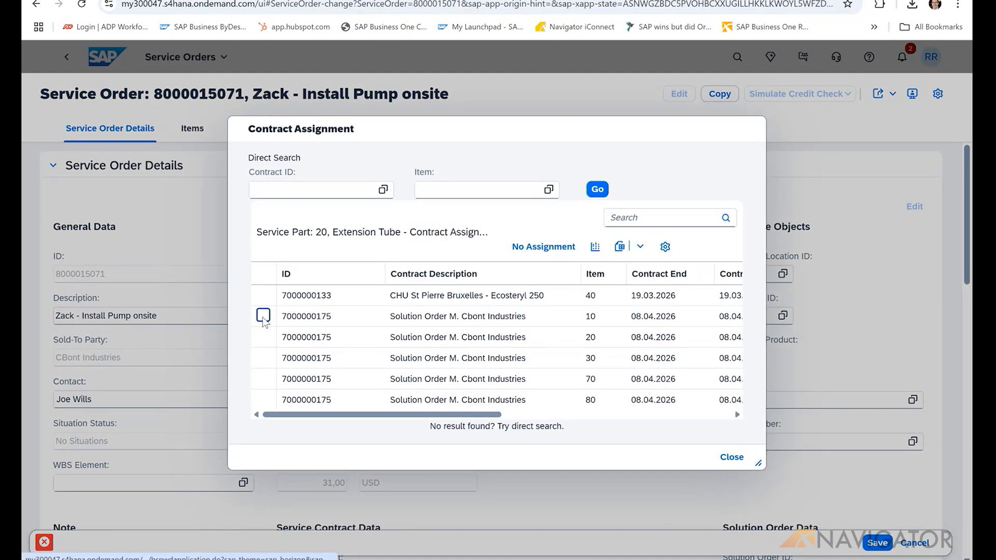
{"action": "left_click", "coordinate": [262, 317]}
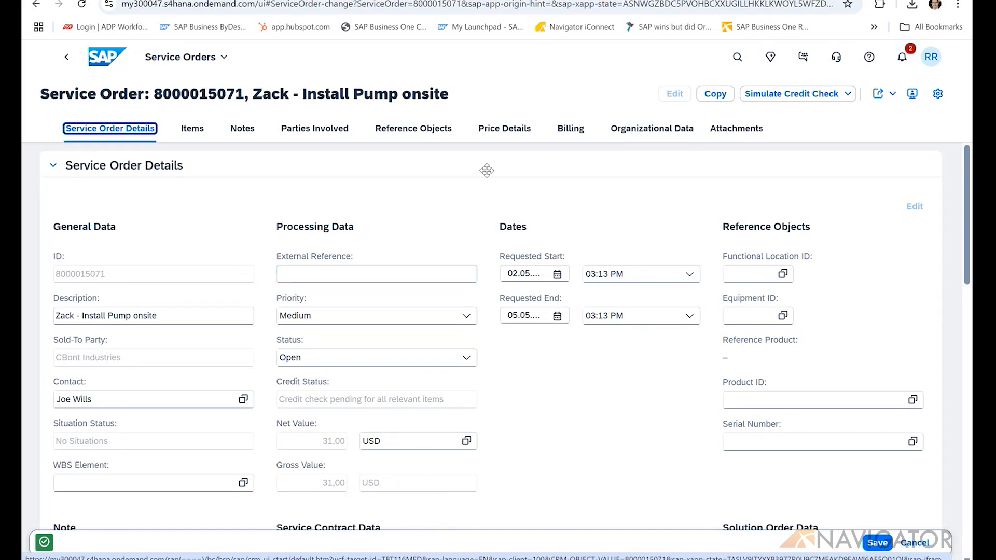
Step: Review the service order's price elements with their end values, and its billing data
{"action": "left_click", "coordinate": [496, 130]}
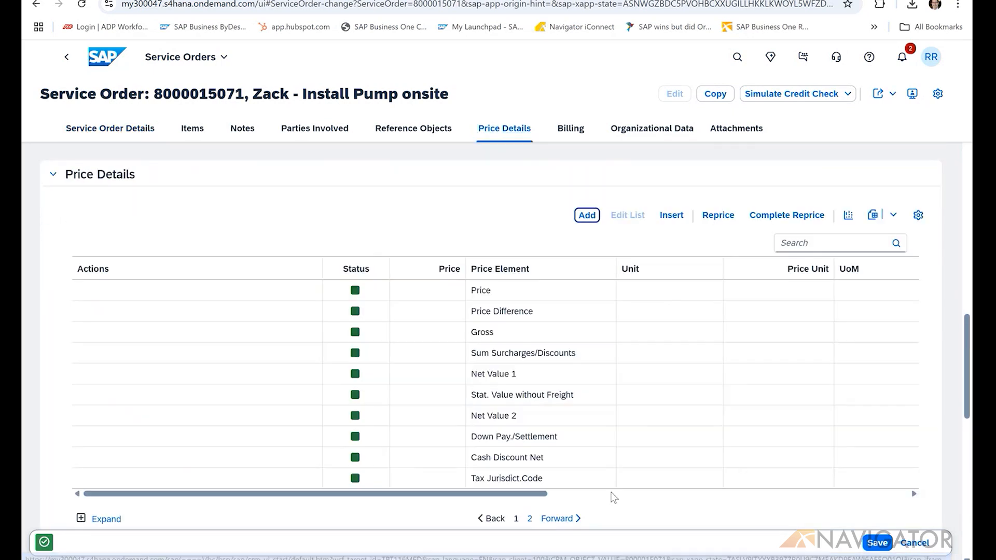
{"action": "left_click_drag", "start_coordinate": [511, 497], "coordinate": [651, 497]}
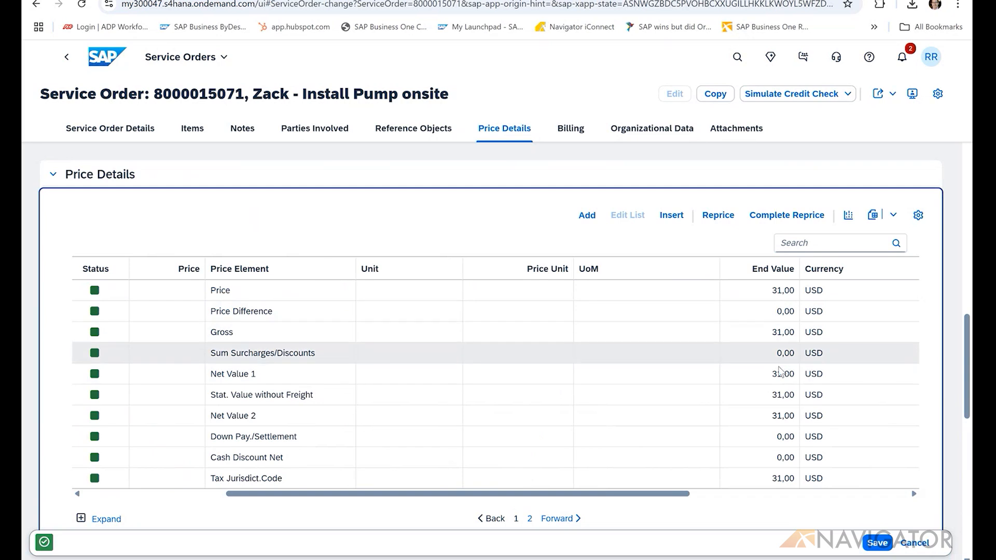
{"action": "left_click_drag", "start_coordinate": [600, 495], "coordinate": [392, 513]}
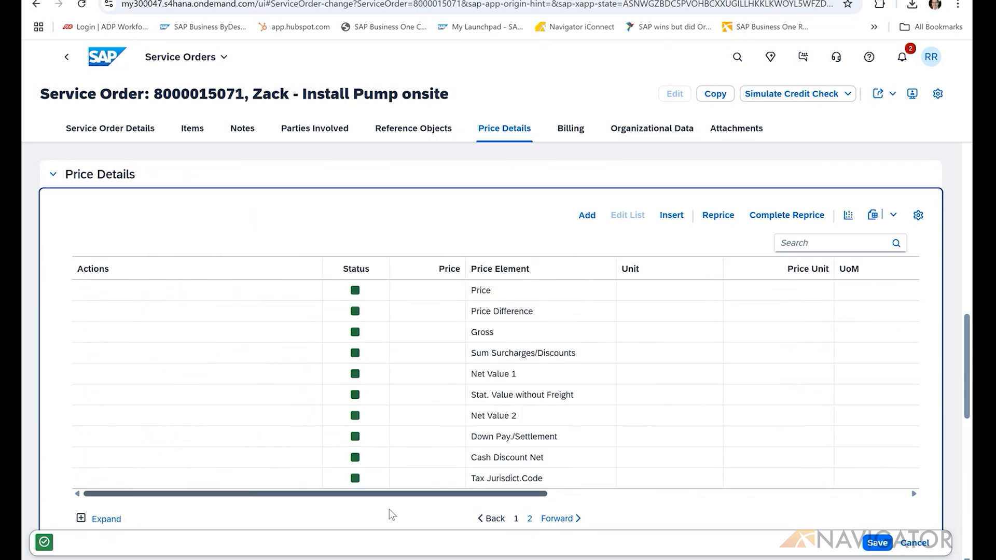
{"action": "left_click", "coordinate": [573, 131]}
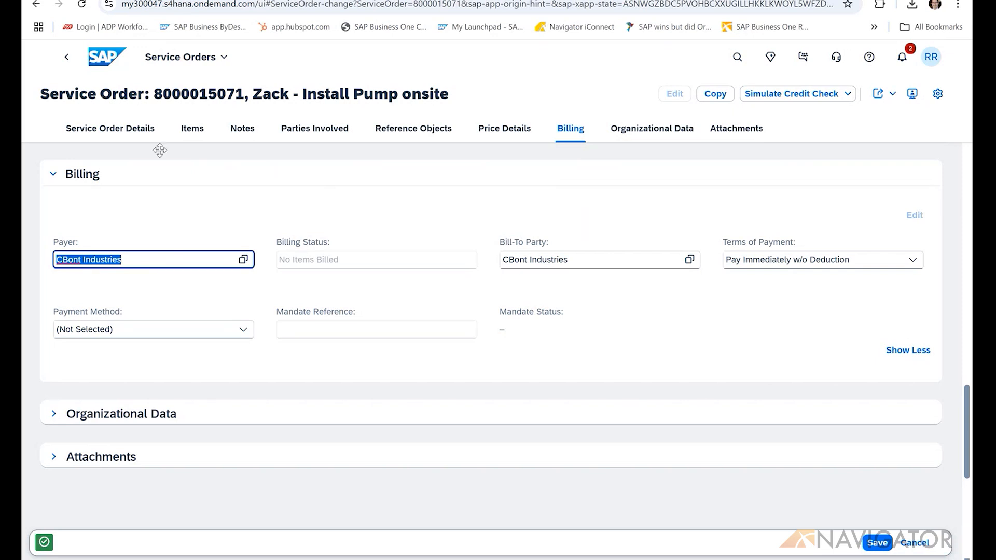
Step: Assign the customer's Multi Eco 33i equipment as the order's reference object and set the order status to Released
{"action": "left_click", "coordinate": [143, 133]}
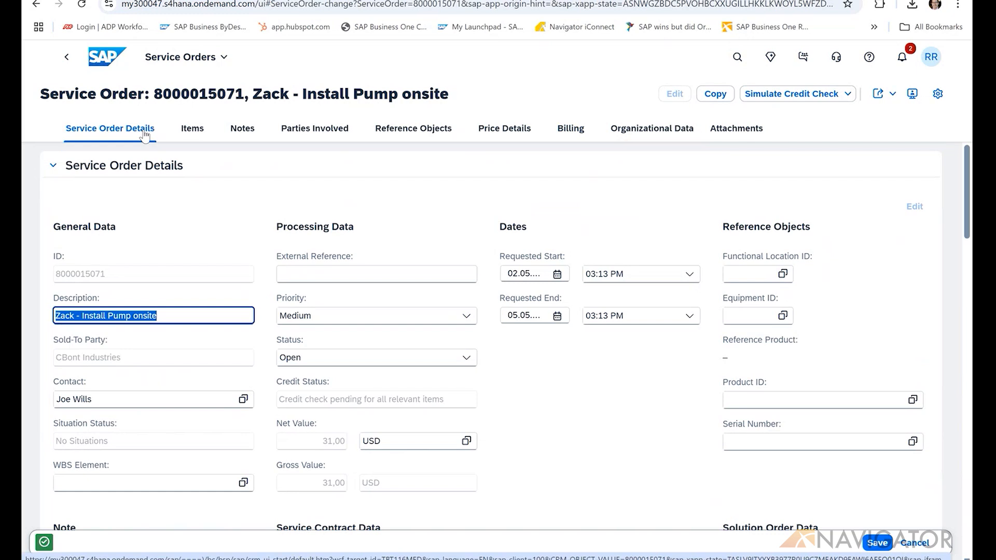
{"action": "left_click", "coordinate": [786, 321]}
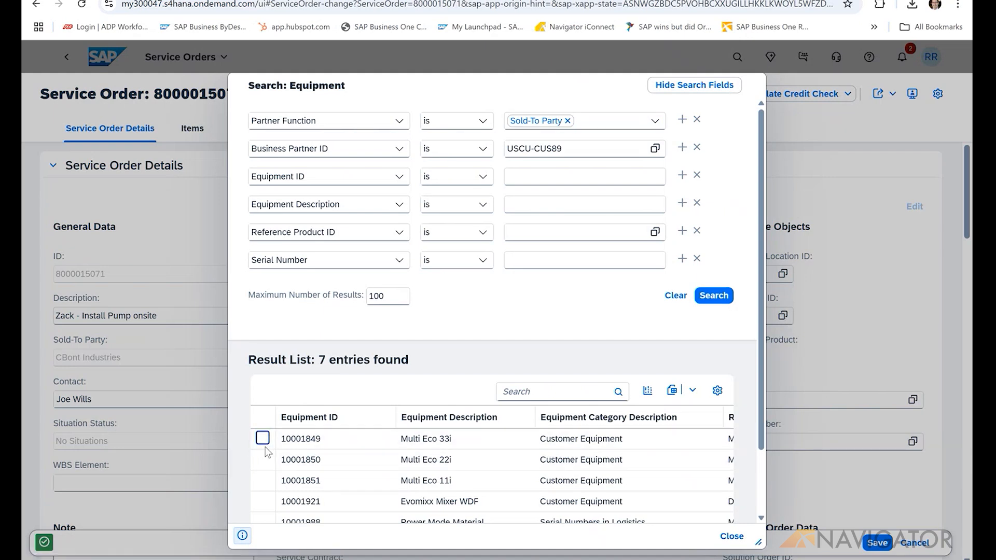
{"action": "left_click", "coordinate": [263, 439]}
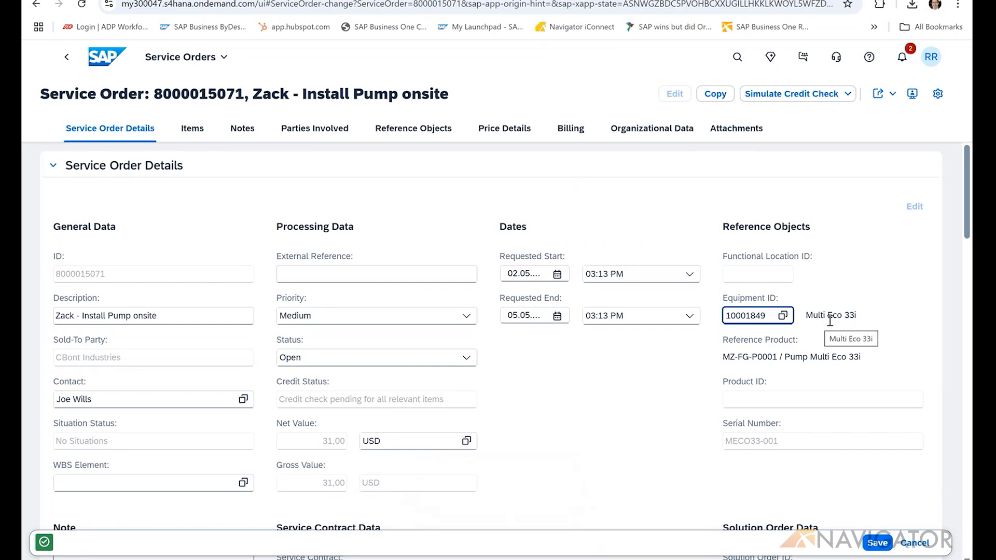
{"action": "left_click", "coordinate": [468, 356]}
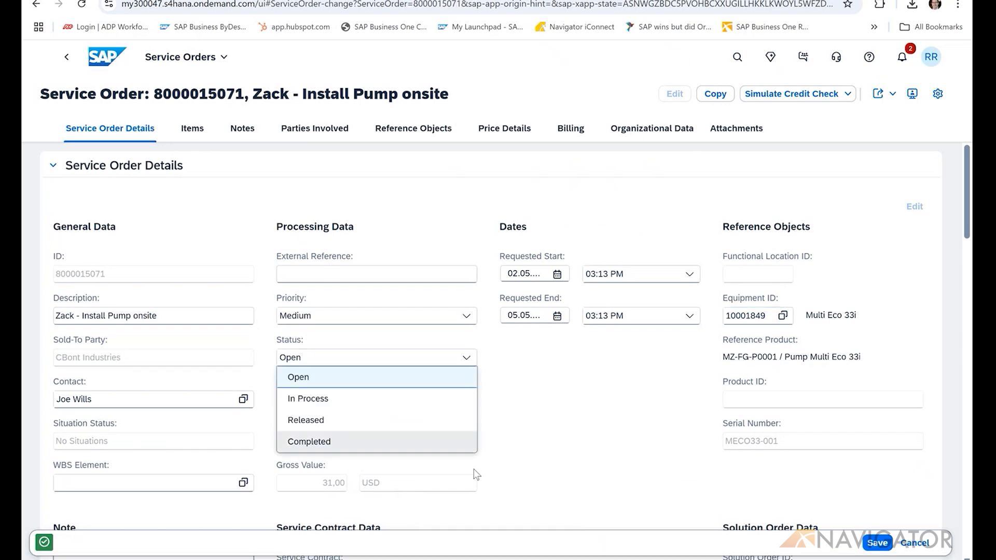
{"action": "left_click", "coordinate": [400, 422]}
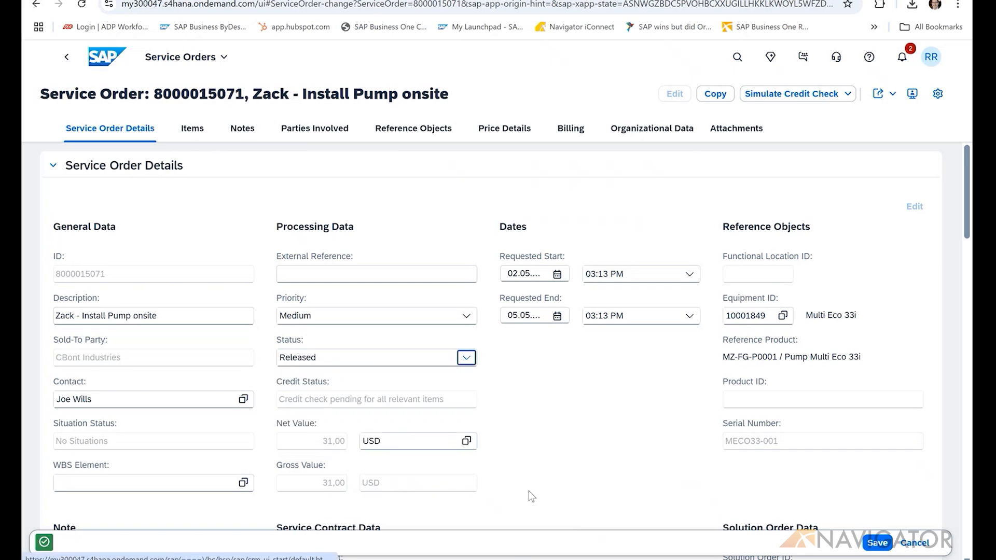
Step: Save the released service order and review its life cycle status, price, duration, gross value and progress overview
{"action": "left_click", "coordinate": [878, 543]}
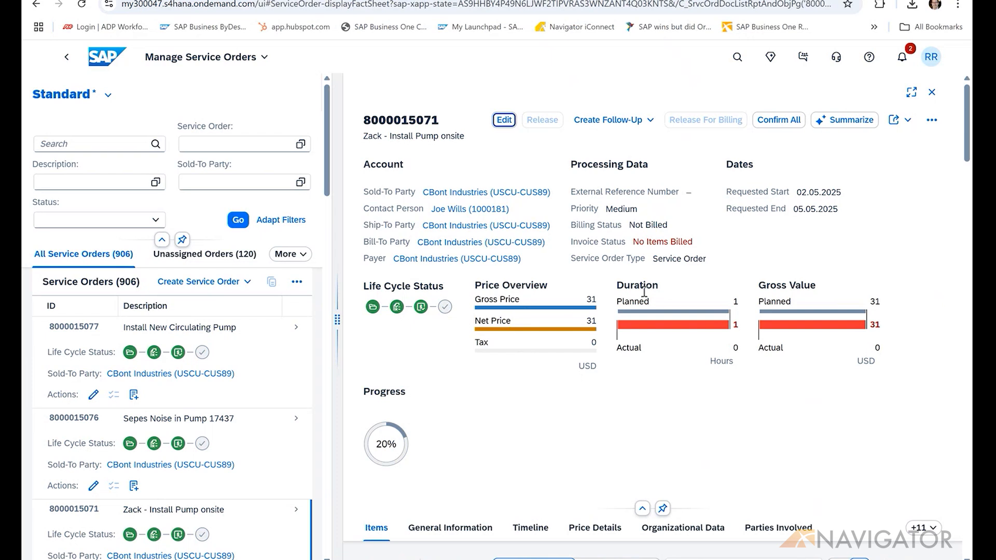
{"action": "mouse_move", "coordinate": [796, 301]}
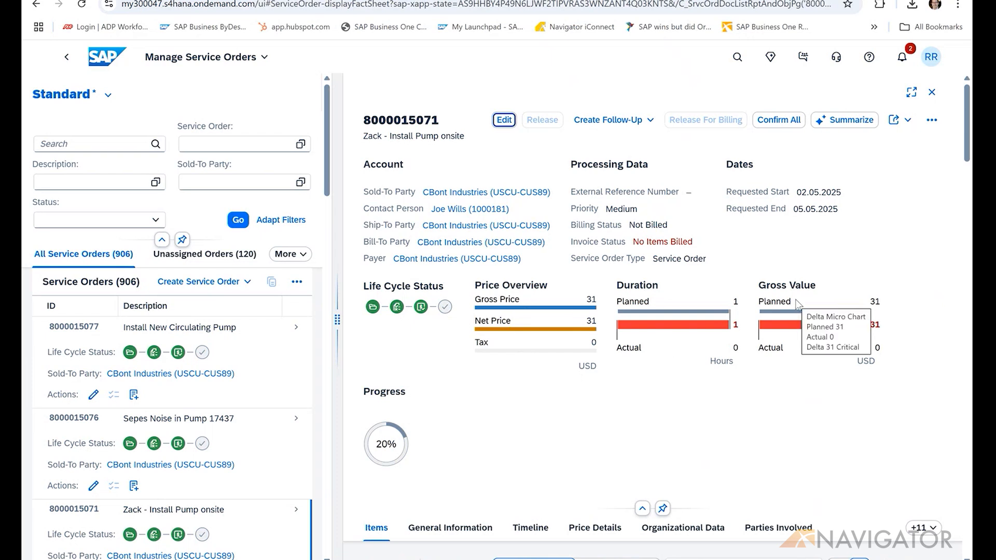
{"action": "scroll", "coordinate": [673, 453], "scroll_direction": "down", "scroll_amount": 2}
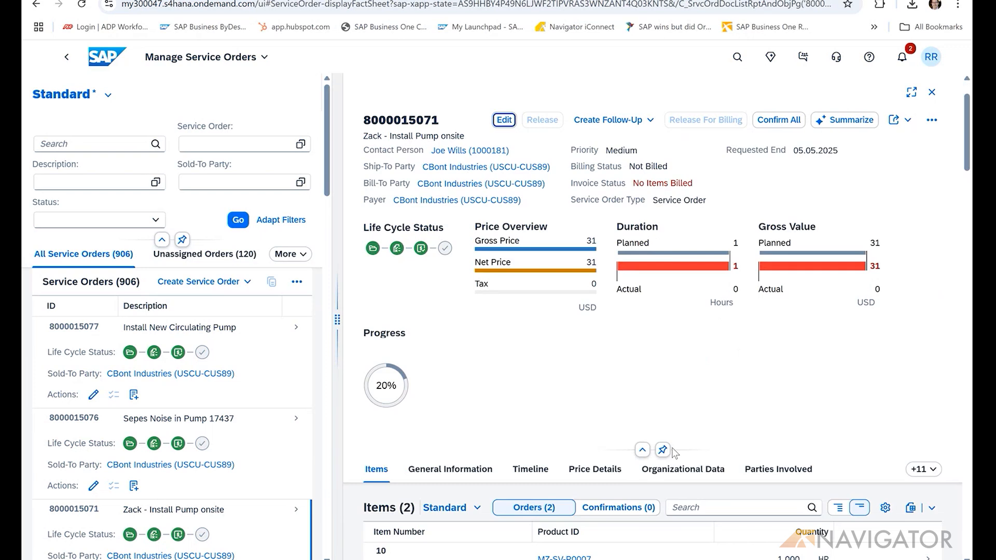
{"action": "scroll", "coordinate": [593, 465], "scroll_direction": "up", "scroll_amount": 2}
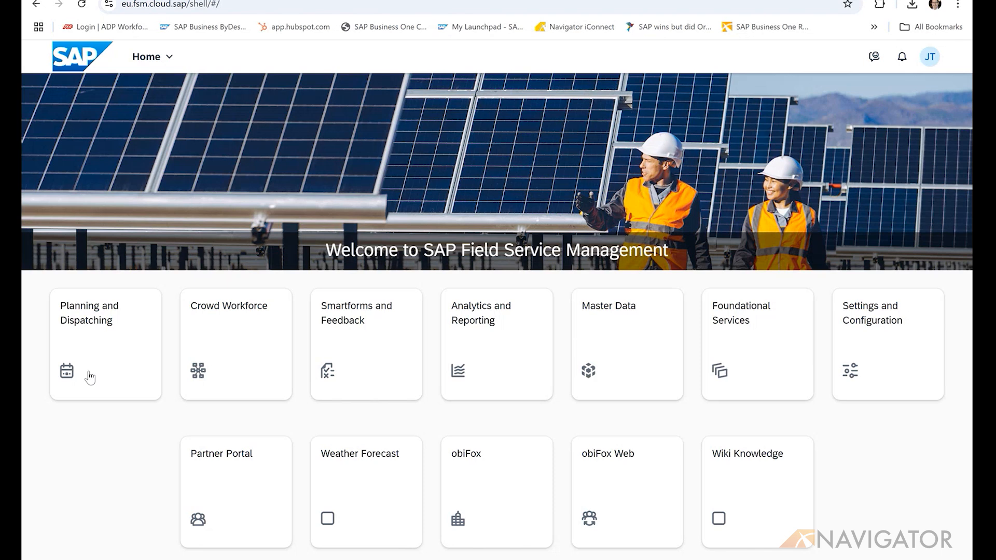
Step: Switch to SAP Field Service Management and examine the Dispatching Board's resource schedule and saved resource views, enlarging the schedule to show all technicians
{"action": "left_click", "coordinate": [104, 332]}
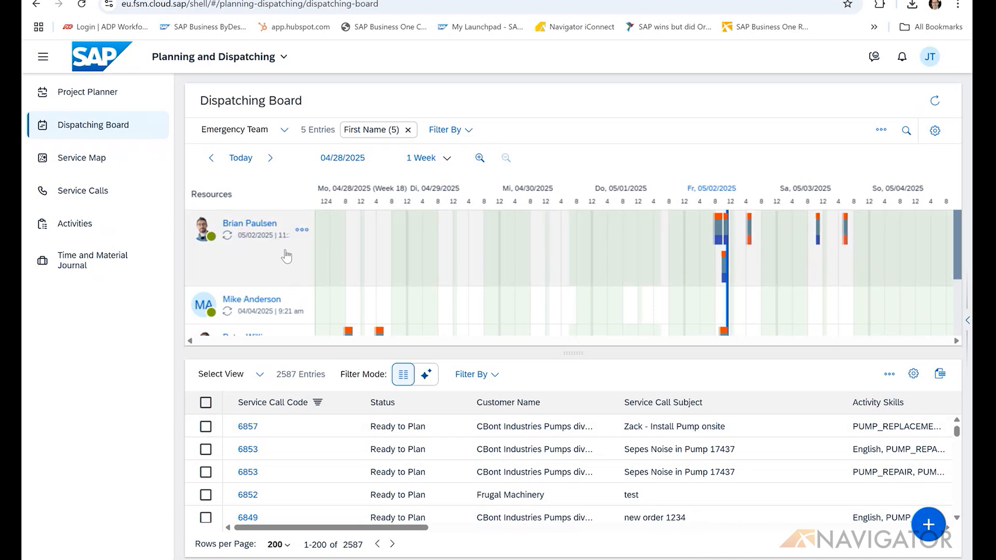
{"action": "scroll", "coordinate": [285, 255], "scroll_direction": "down", "scroll_amount": 3}
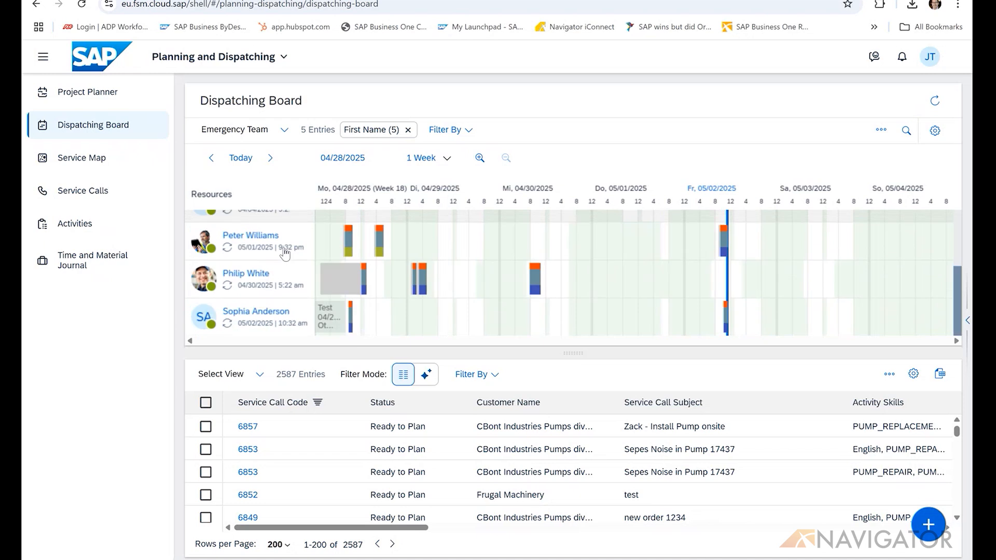
{"action": "scroll", "coordinate": [285, 253], "scroll_direction": "up", "scroll_amount": 3}
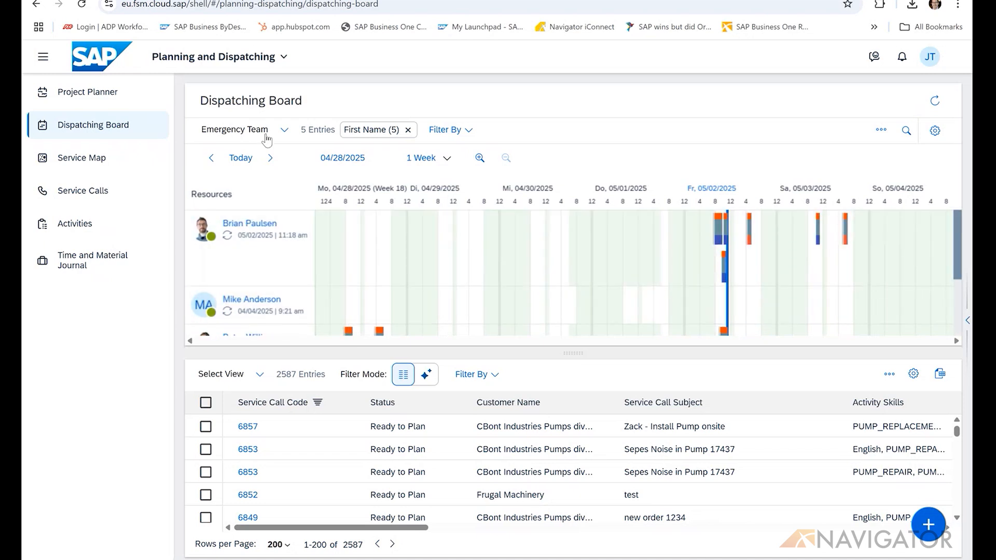
{"action": "left_click", "coordinate": [284, 133]}
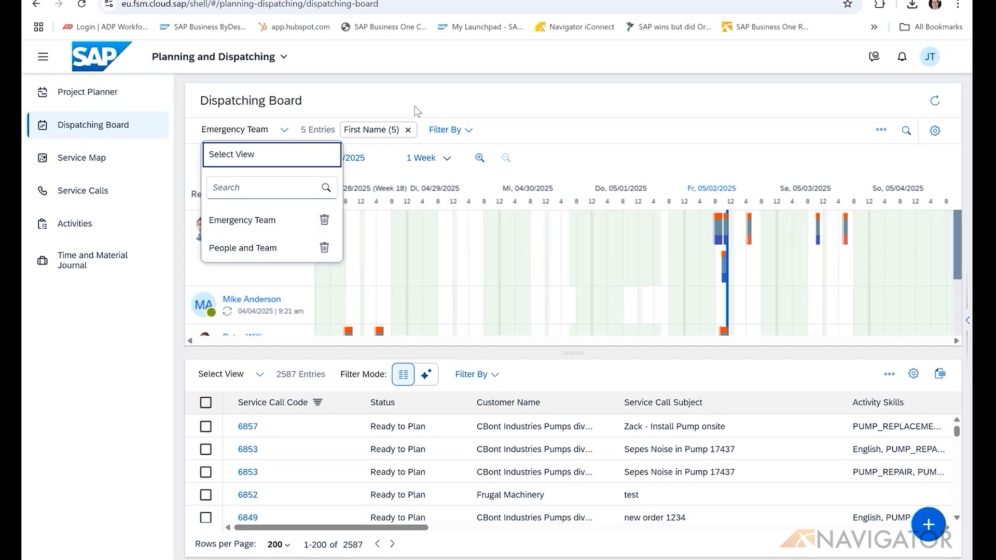
{"action": "left_click", "coordinate": [410, 93]}
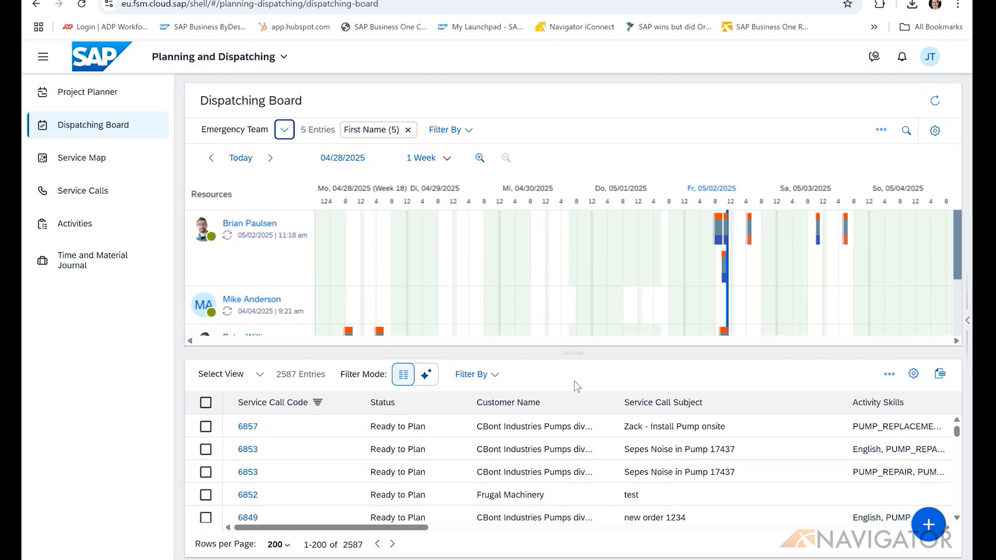
{"action": "left_click_drag", "start_coordinate": [573, 353], "coordinate": [574, 477]}
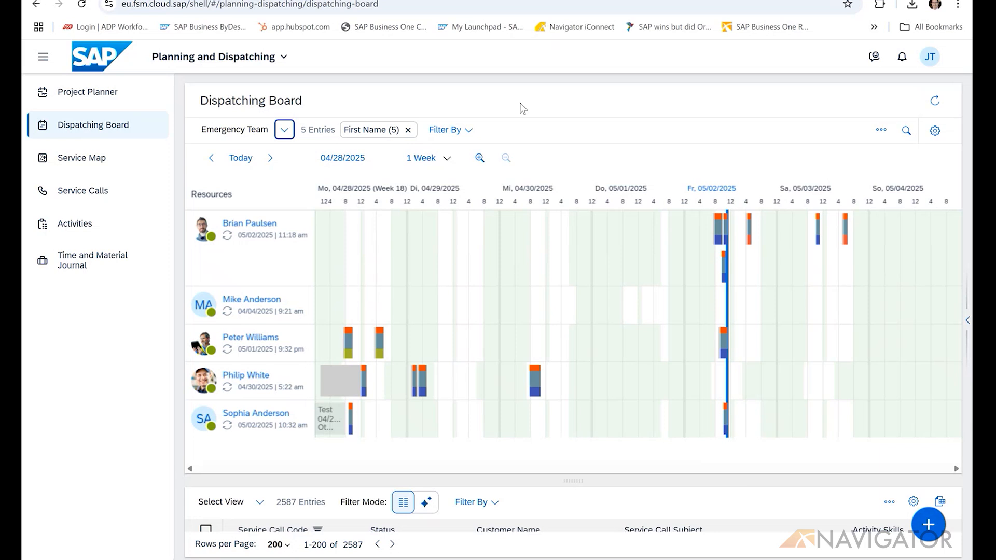
Step: Look up the master data record of the first technician on the Emergency Team's schedule
{"action": "left_click", "coordinate": [285, 56]}
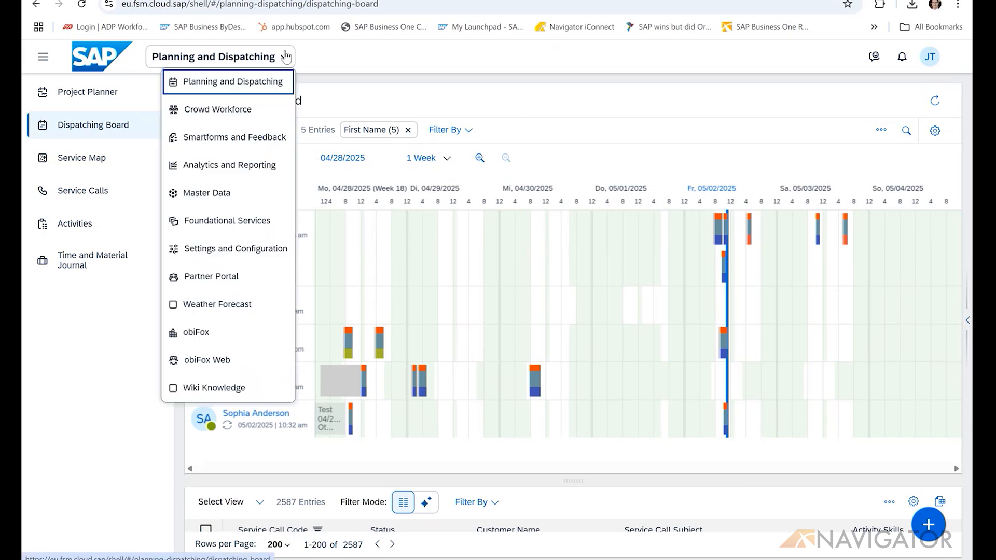
{"action": "left_click", "coordinate": [247, 196]}
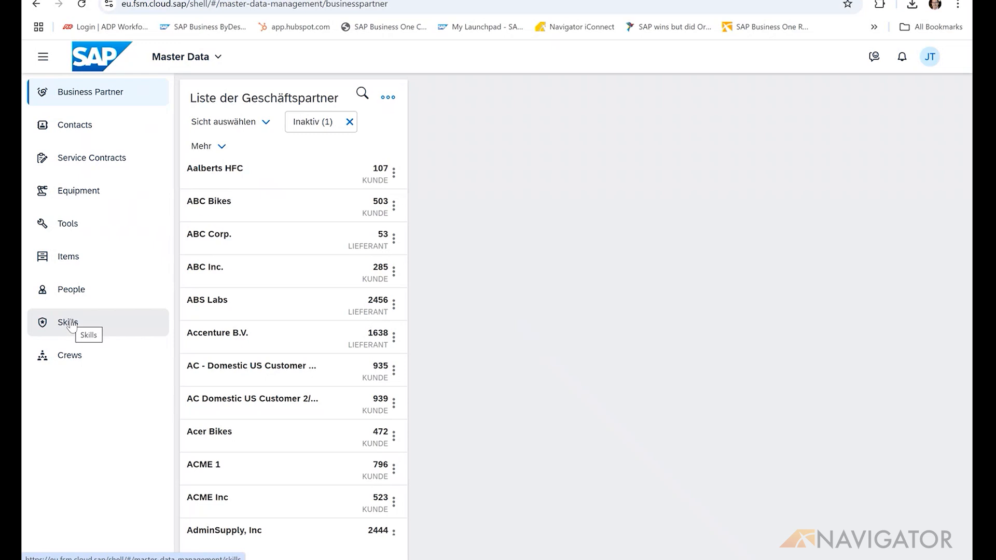
{"action": "left_click", "coordinate": [77, 293]}
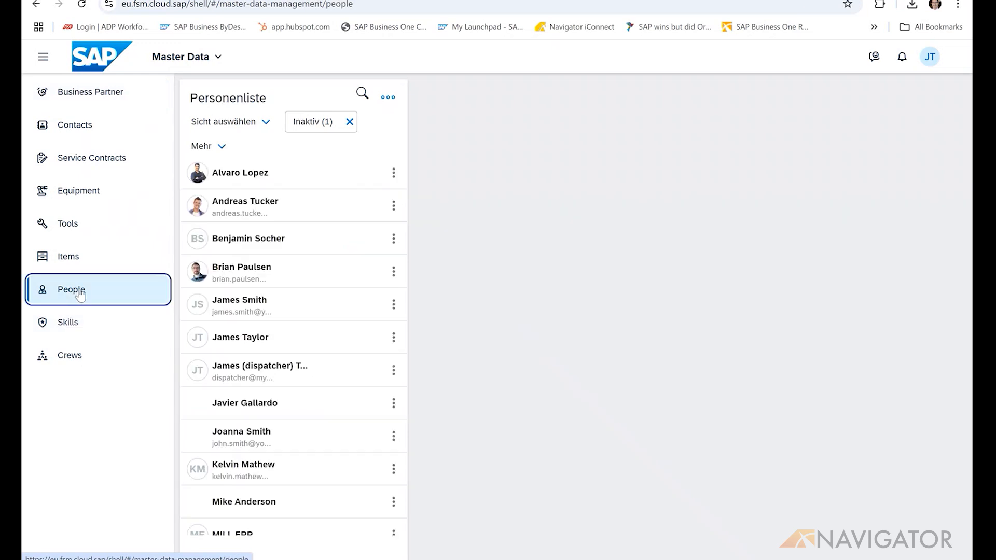
{"action": "left_click", "coordinate": [238, 285]}
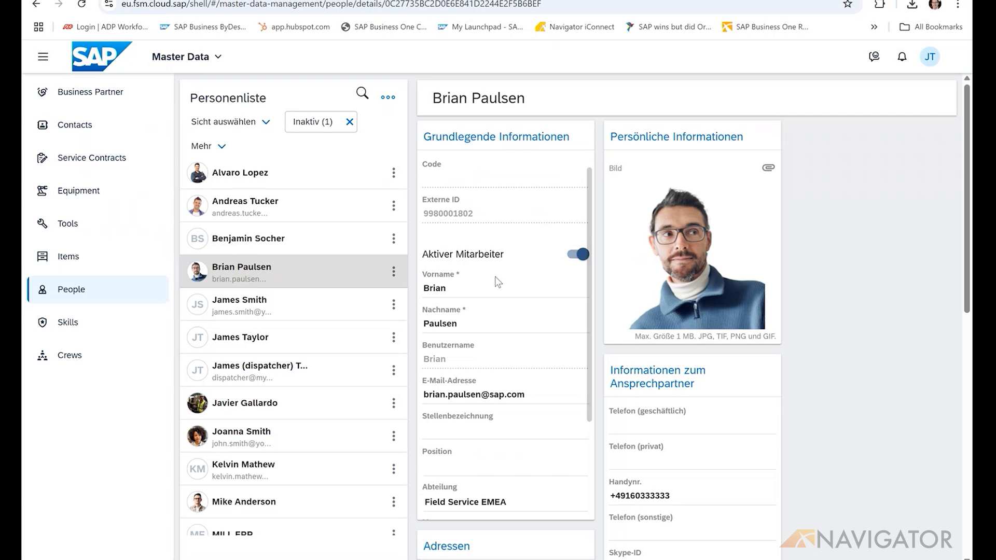
Step: Try to switch the master data pages to English by choosing English (United States) as the account's language
{"action": "left_click", "coordinate": [929, 59]}
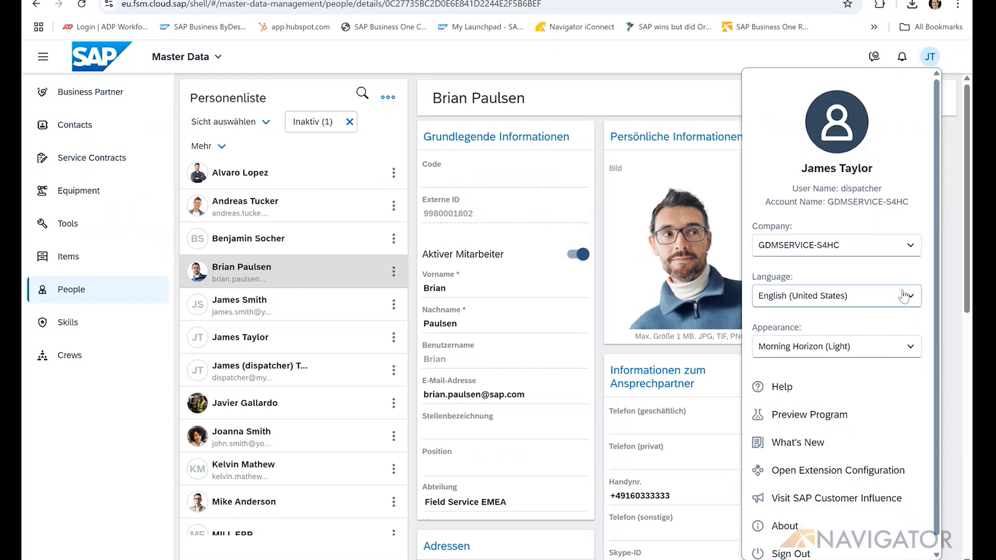
{"action": "left_click", "coordinate": [893, 301]}
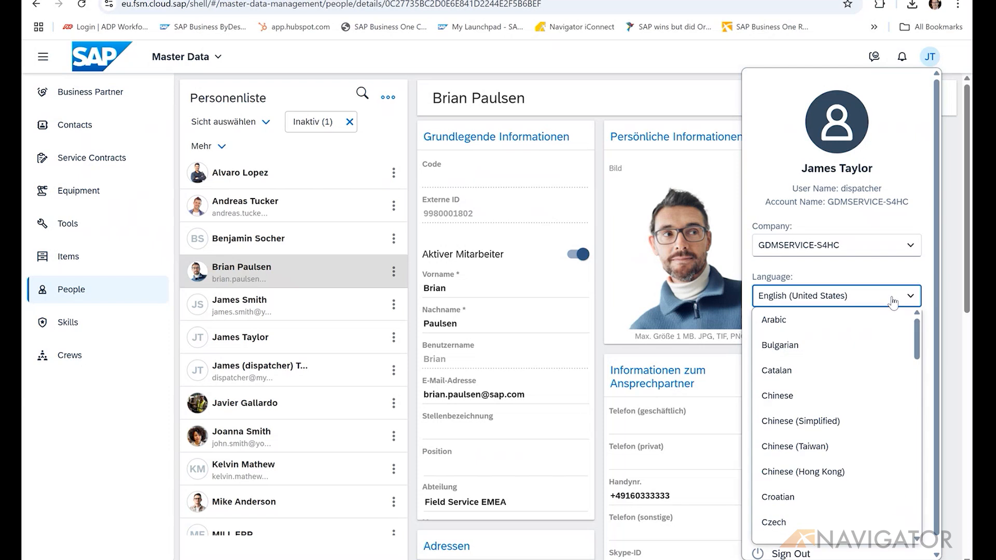
{"action": "scroll", "coordinate": [830, 490], "scroll_direction": "down", "scroll_amount": 5}
{"action": "left_click", "coordinate": [832, 496]}
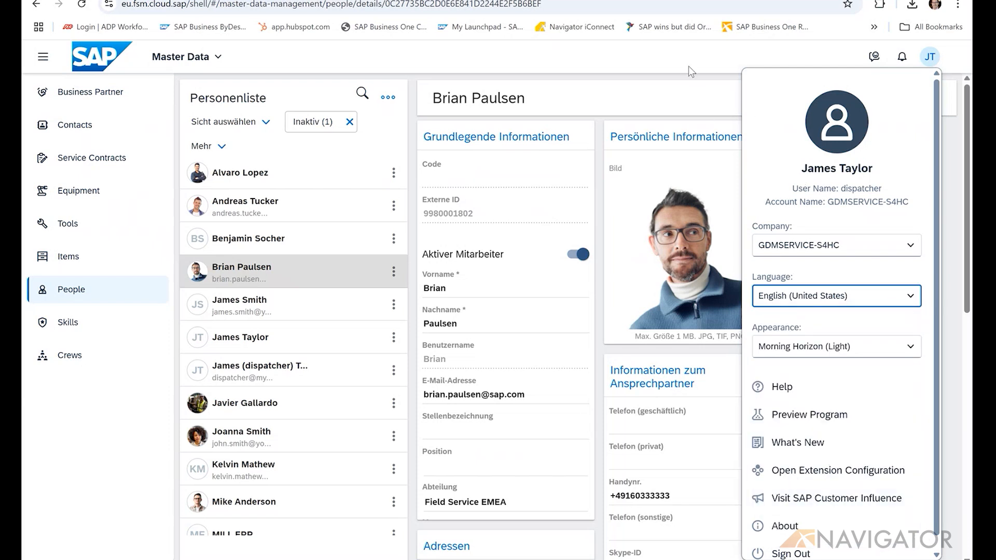
{"action": "left_click", "coordinate": [681, 82]}
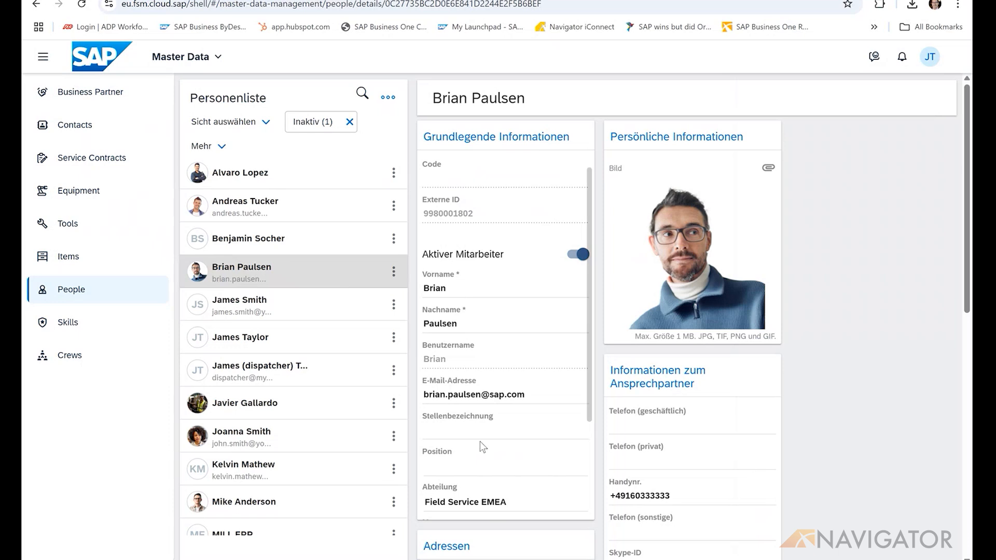
Step: Review the rest of the technician's basic information and the general details of the Velux Crew
{"action": "scroll", "coordinate": [481, 442], "scroll_direction": "down", "scroll_amount": 2}
{"action": "scroll", "coordinate": [480, 442], "scroll_direction": "down", "scroll_amount": 1}
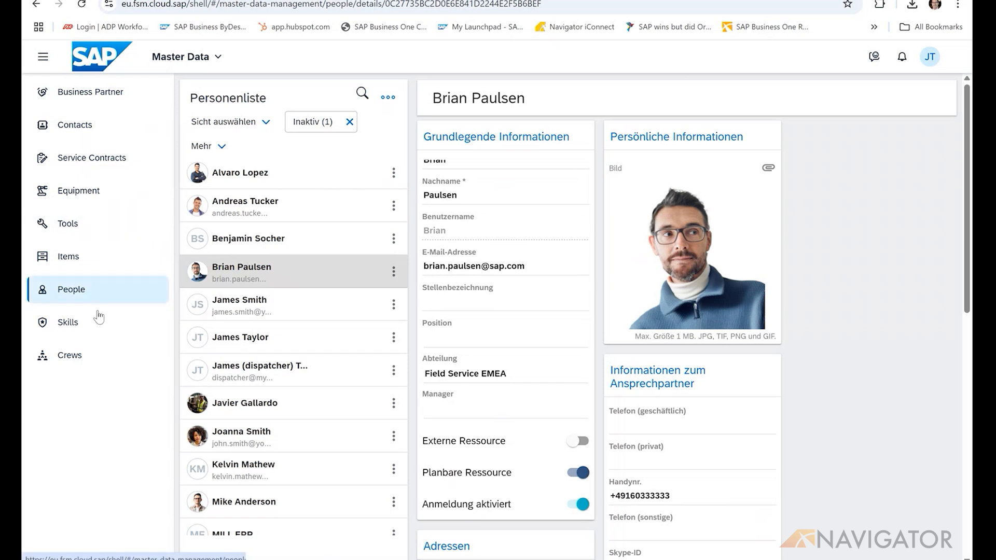
{"action": "left_click", "coordinate": [103, 359]}
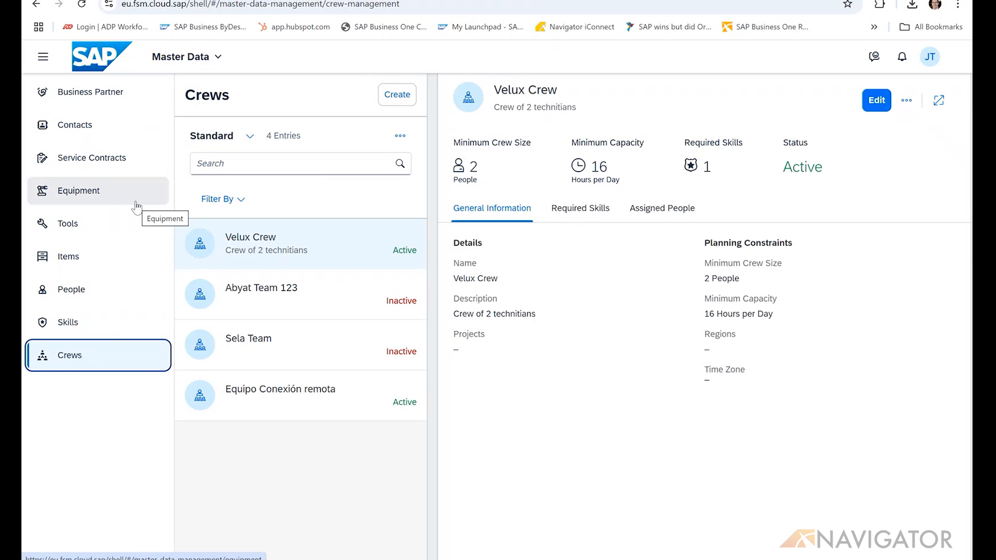
Step: Return to the Dispatching Board and enlarge the service call list beneath the resource schedule
{"action": "left_click", "coordinate": [217, 58]}
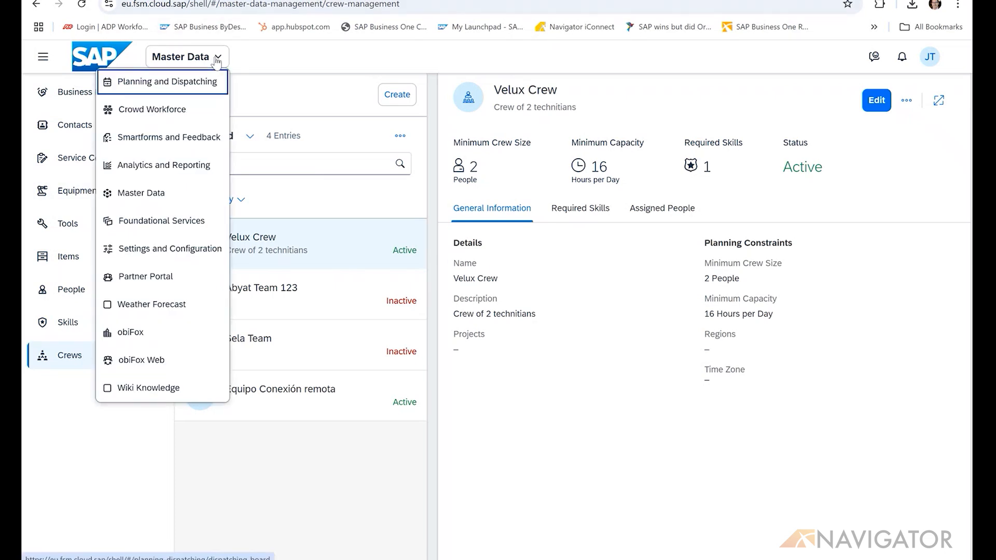
{"action": "left_click", "coordinate": [190, 83]}
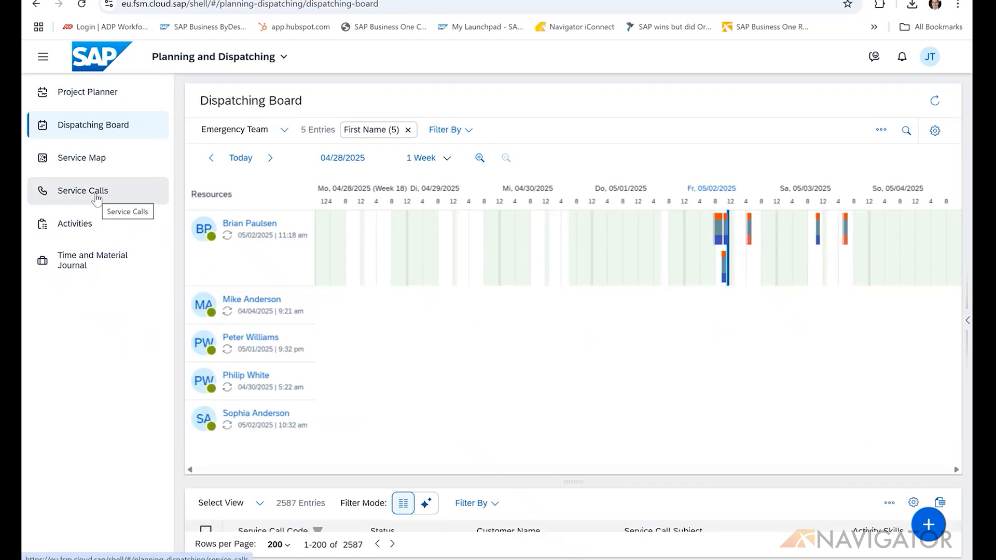
{"action": "left_click_drag", "start_coordinate": [571, 487], "coordinate": [569, 372]}
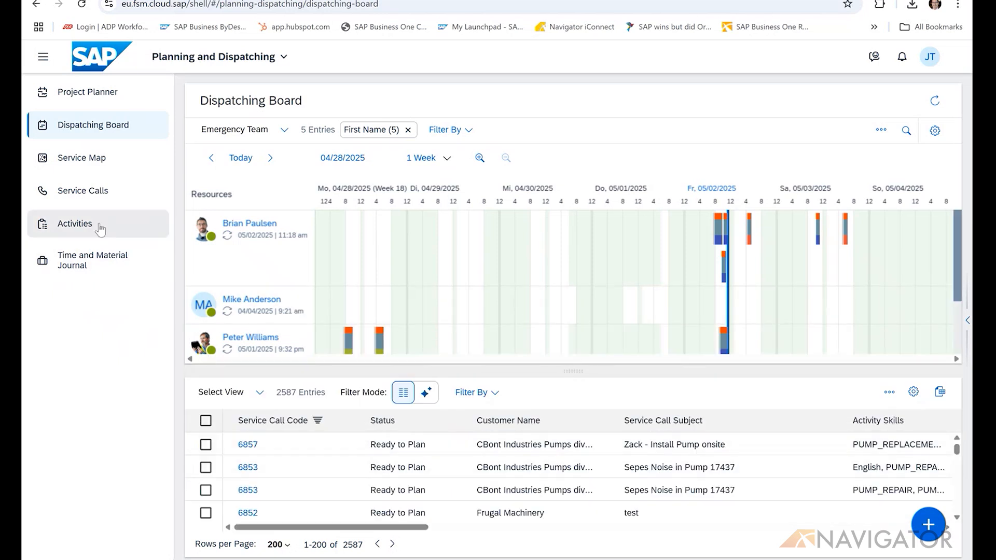
Step: Examine a blank new service call's general details, business partner, planning constraints and notes fields, and discard it without saving
{"action": "left_click", "coordinate": [87, 196]}
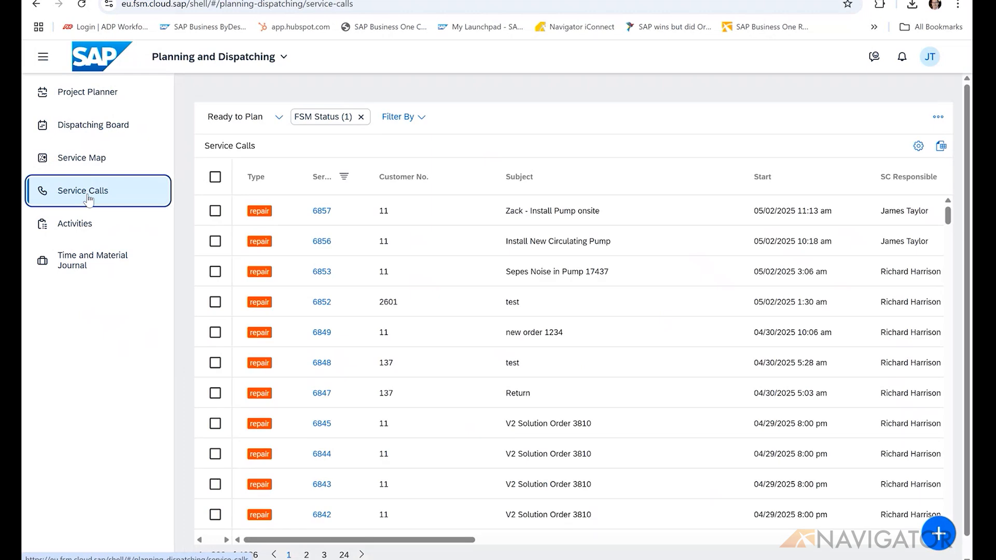
{"action": "left_click", "coordinate": [941, 534]}
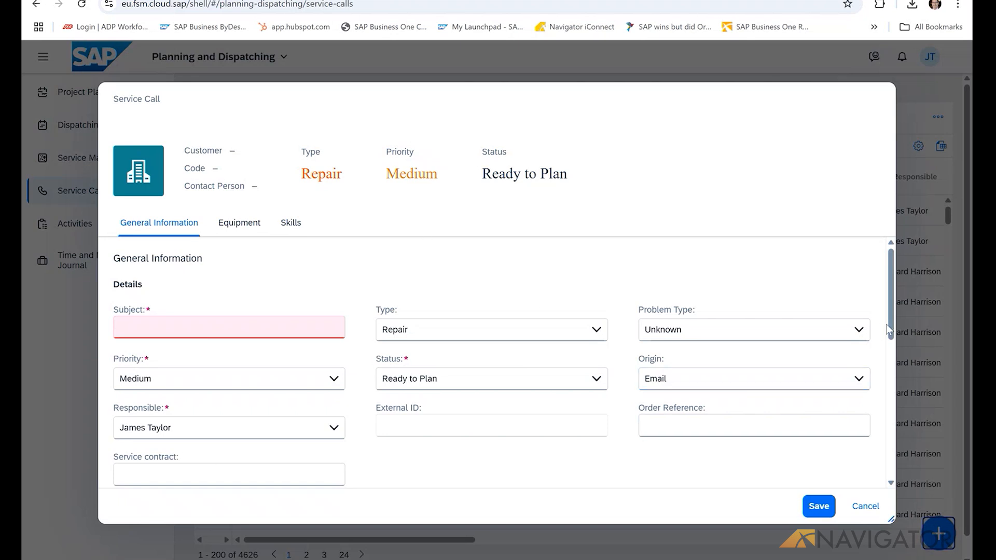
{"action": "scroll", "coordinate": [892, 338], "scroll_direction": "down", "scroll_amount": 1}
{"action": "left_click_drag", "start_coordinate": [892, 338], "coordinate": [889, 360]}
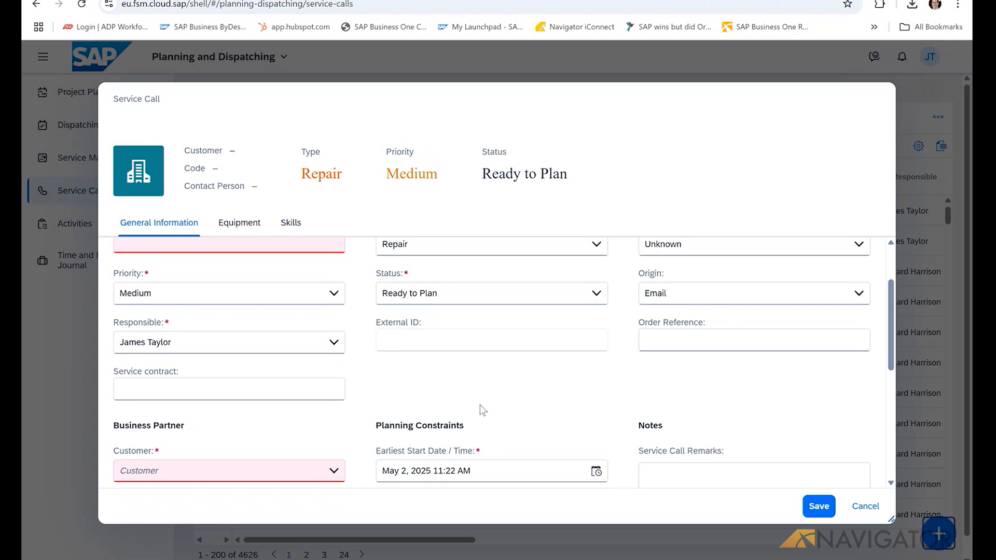
{"action": "scroll", "coordinate": [483, 410], "scroll_direction": "down", "scroll_amount": 3}
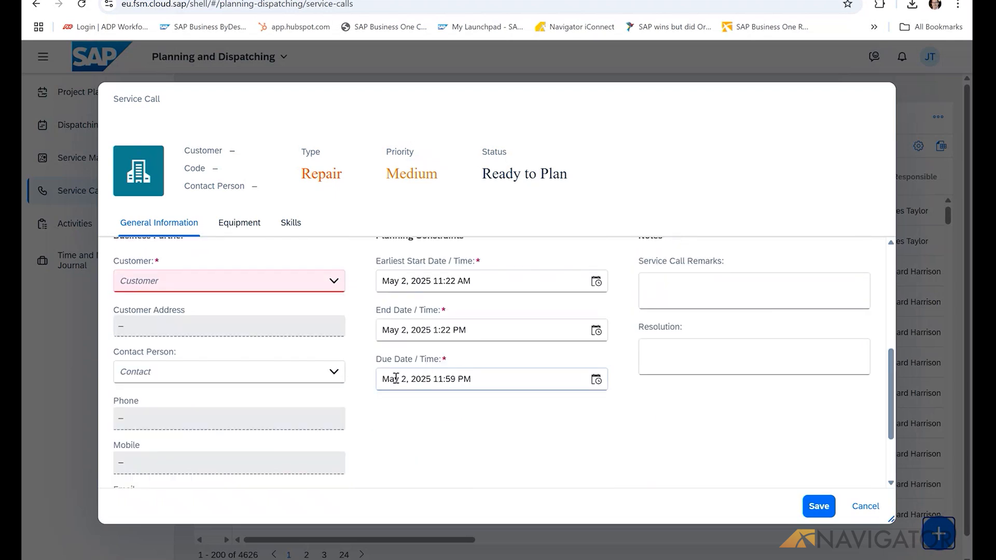
{"action": "scroll", "coordinate": [460, 365], "scroll_direction": "down", "scroll_amount": 1}
{"action": "scroll", "coordinate": [462, 368], "scroll_direction": "down", "scroll_amount": 1}
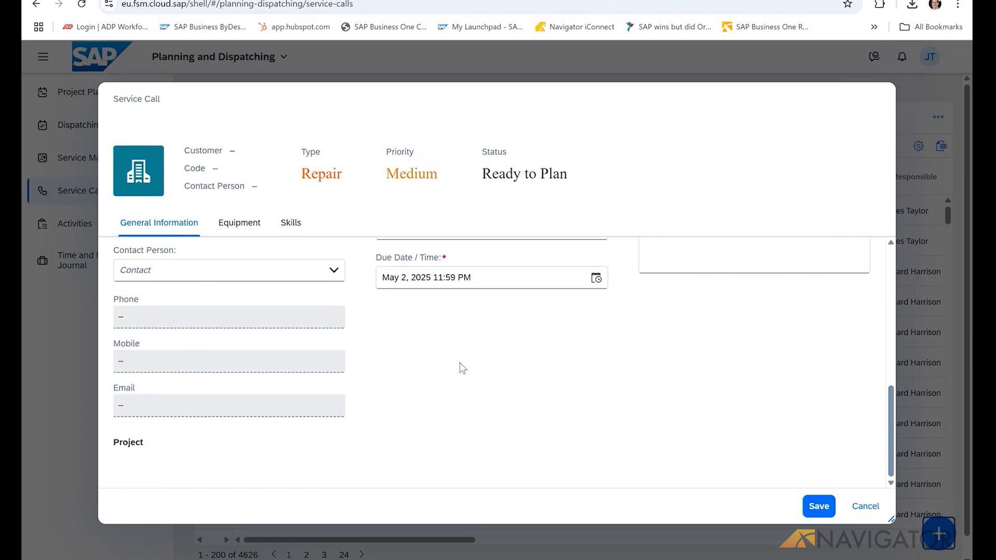
{"action": "scroll", "coordinate": [459, 367], "scroll_direction": "up", "scroll_amount": 5}
{"action": "scroll", "coordinate": [459, 368], "scroll_direction": "down", "scroll_amount": 4}
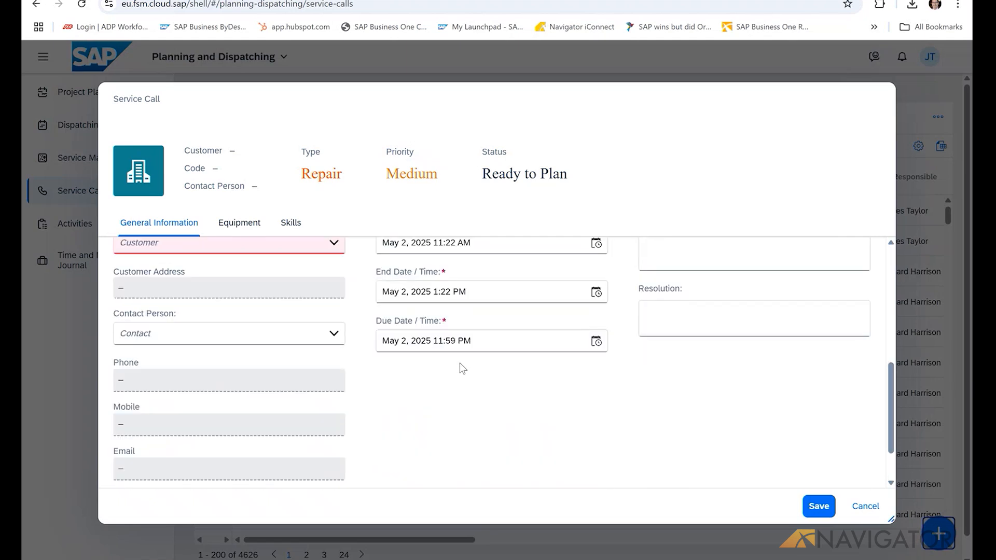
{"action": "scroll", "coordinate": [459, 367], "scroll_direction": "up", "scroll_amount": 1}
{"action": "scroll", "coordinate": [460, 368], "scroll_direction": "up", "scroll_amount": 1}
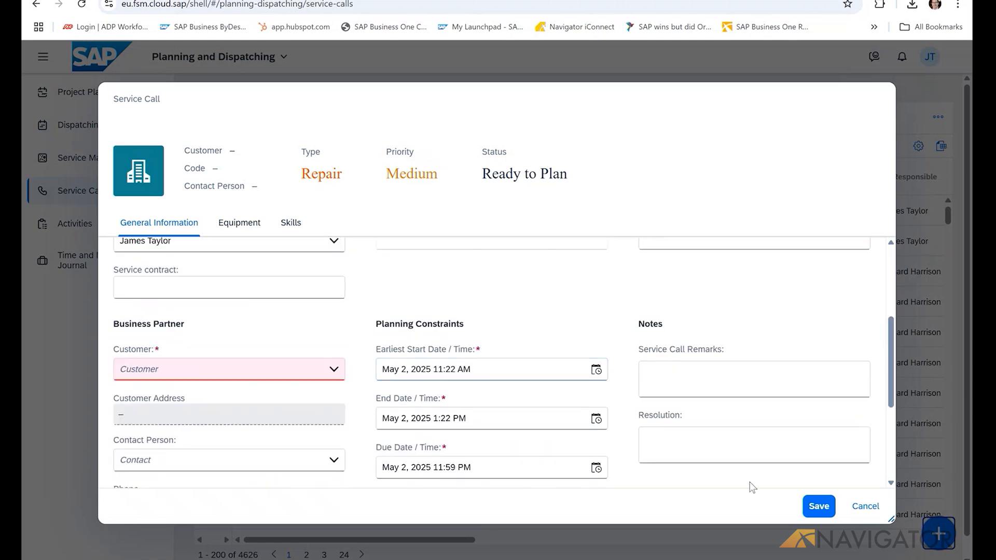
{"action": "left_click", "coordinate": [863, 506]}
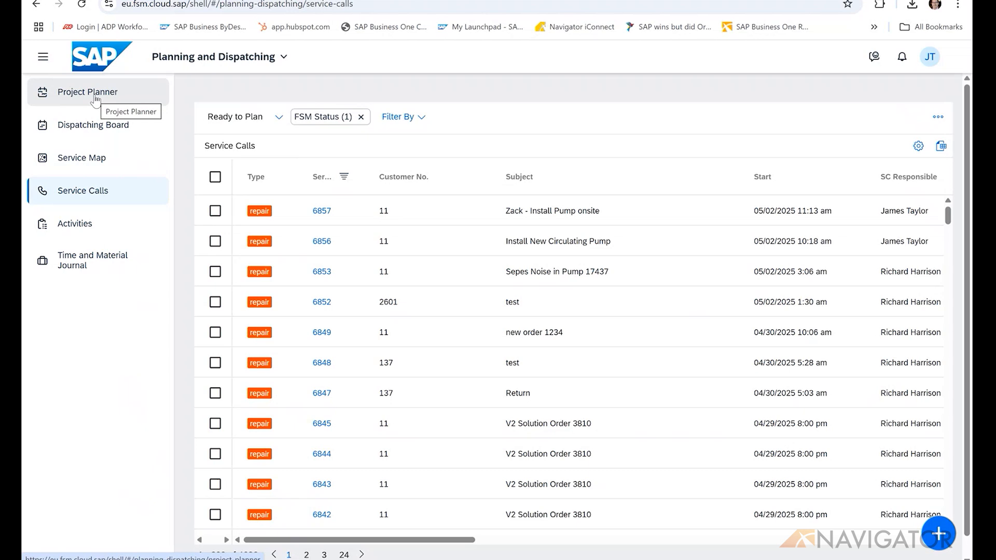
Step: Open CBont Industries' onsite pump installation service call from the Dispatching Board and examine its general information and equipment
{"action": "left_click", "coordinate": [91, 128]}
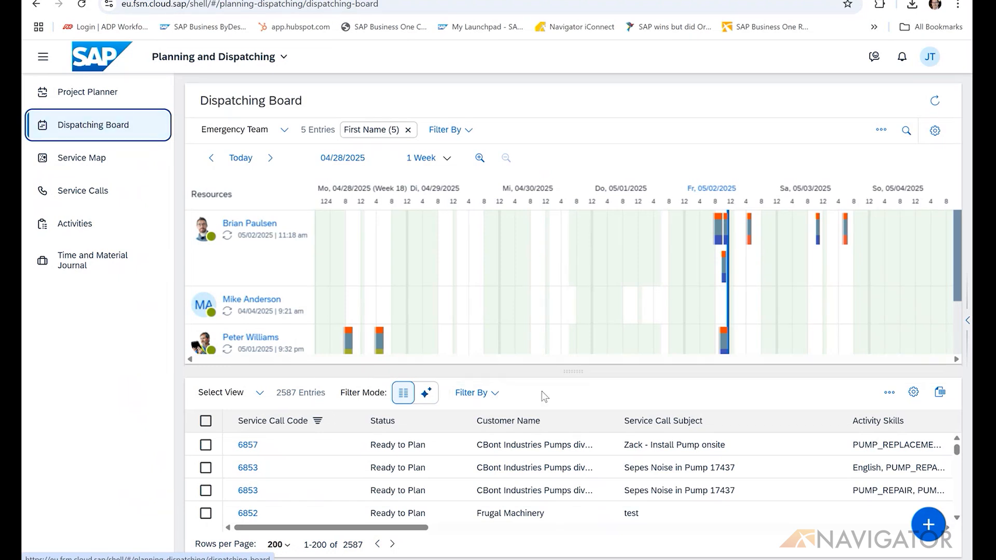
{"action": "left_click_drag", "start_coordinate": [567, 375], "coordinate": [566, 344]}
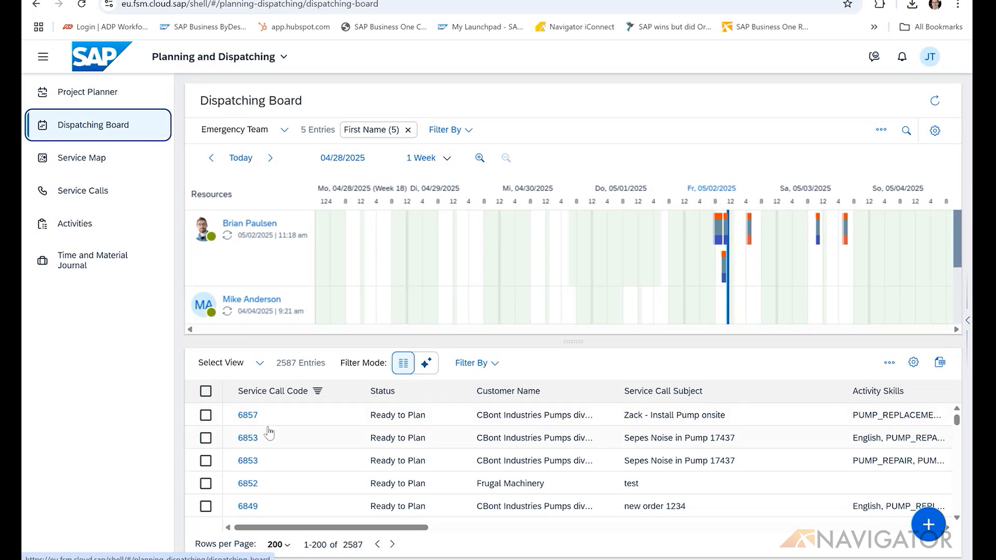
{"action": "left_click", "coordinate": [250, 415]}
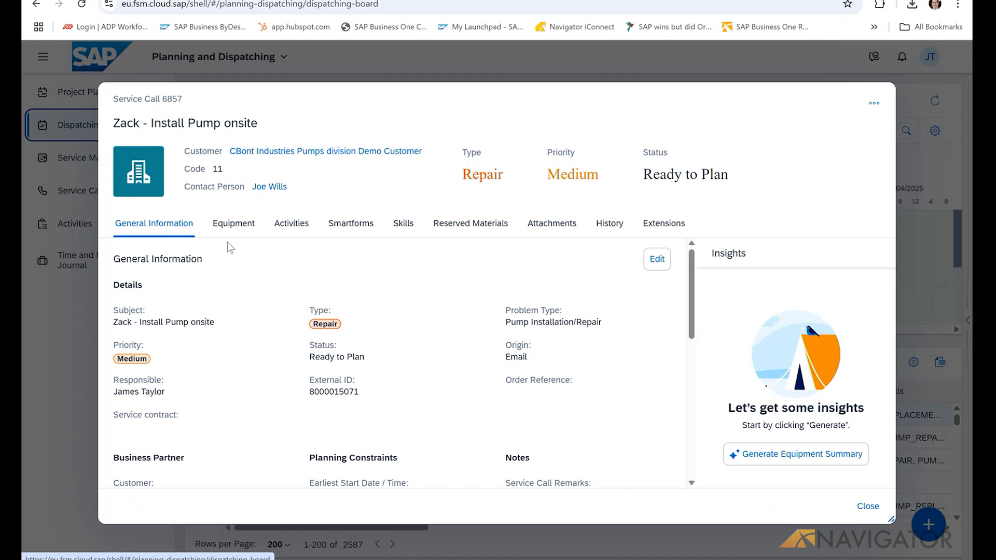
{"action": "left_click", "coordinate": [238, 226]}
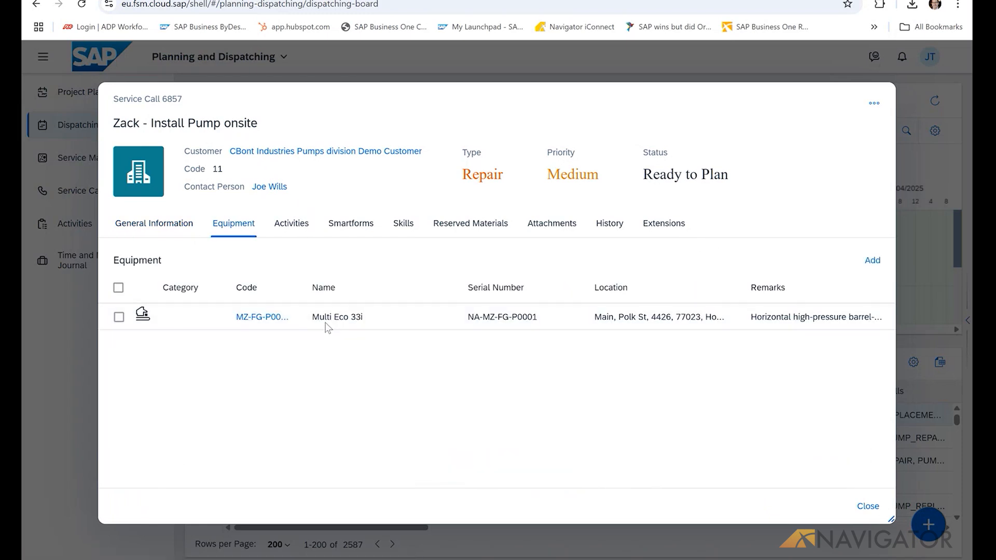
Step: Review the pump installation service call's activities, skill requirements, reserved materials, attachments, history and general information, and close its details
{"action": "left_click", "coordinate": [293, 227]}
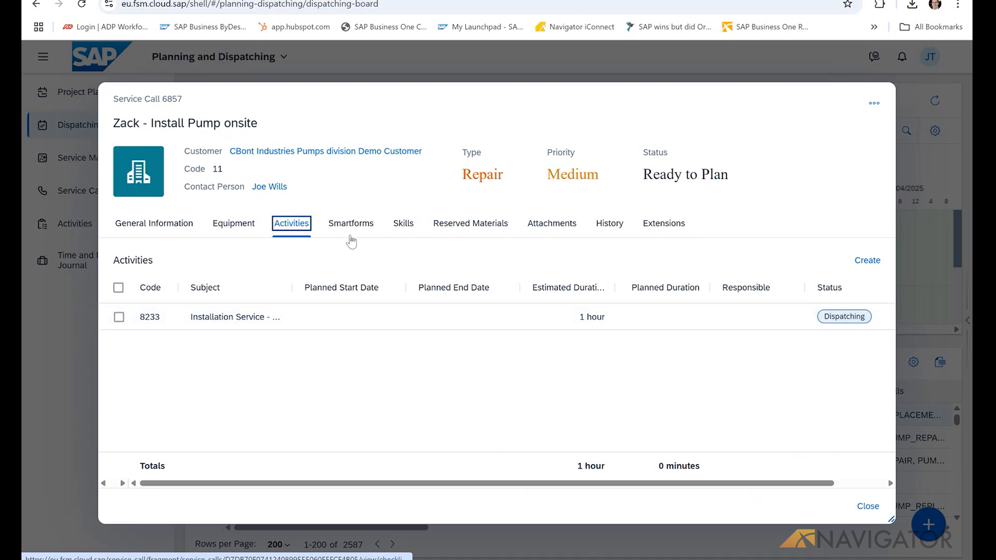
{"action": "left_click", "coordinate": [402, 229]}
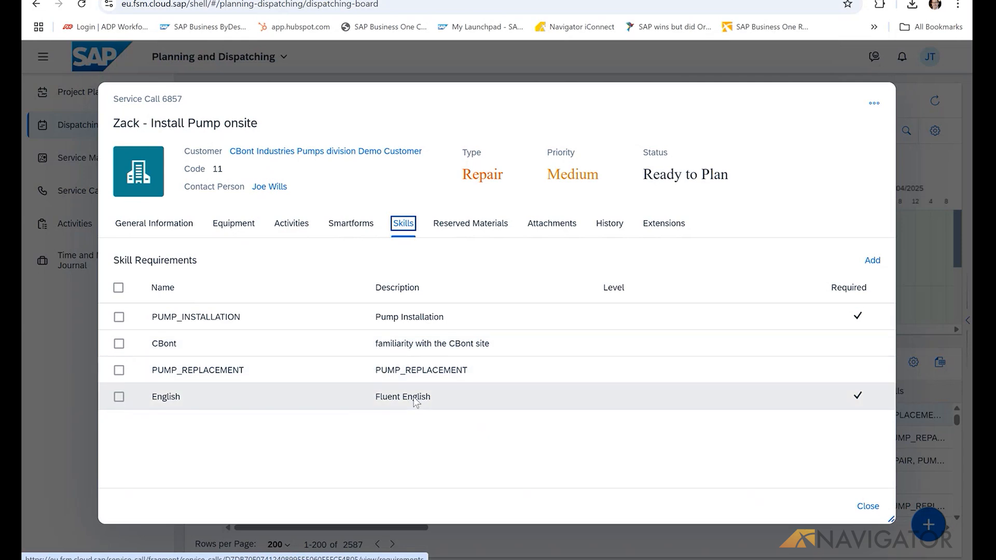
{"action": "left_click", "coordinate": [476, 233]}
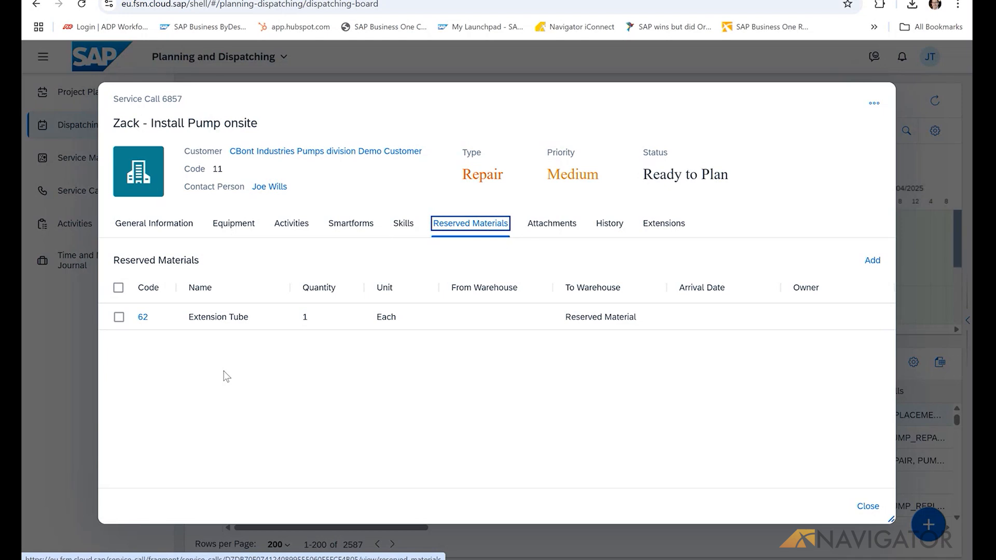
{"action": "left_click", "coordinate": [548, 226]}
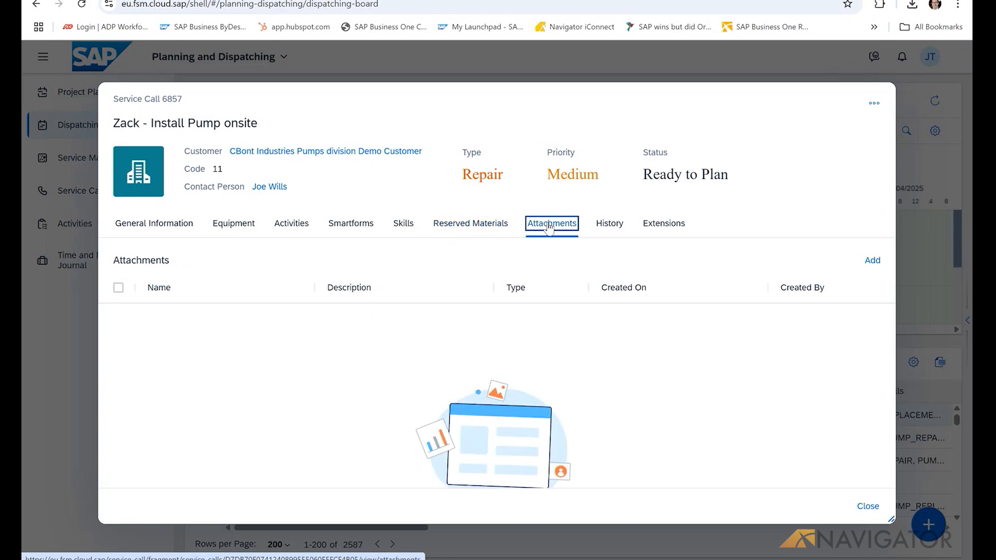
{"action": "left_click", "coordinate": [611, 230]}
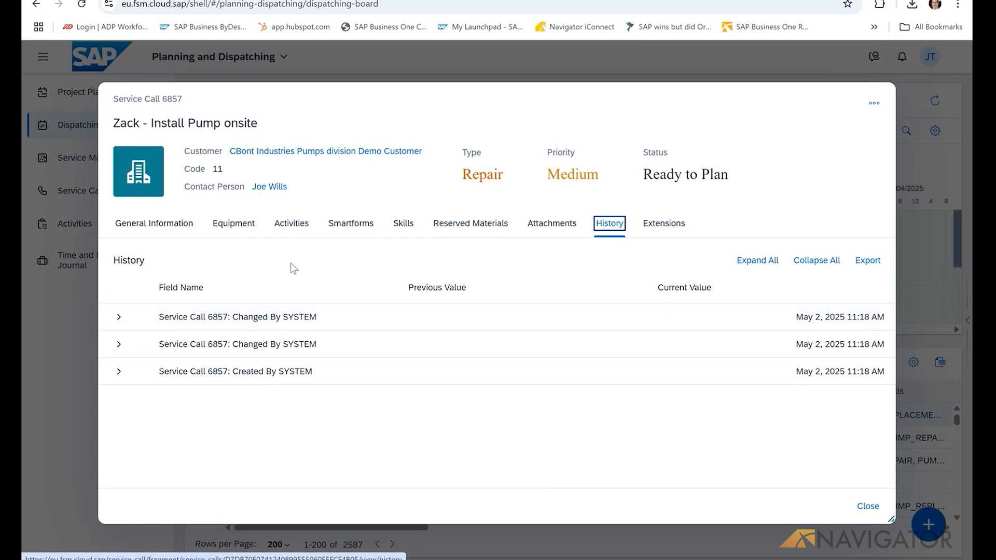
{"action": "left_click", "coordinate": [153, 223]}
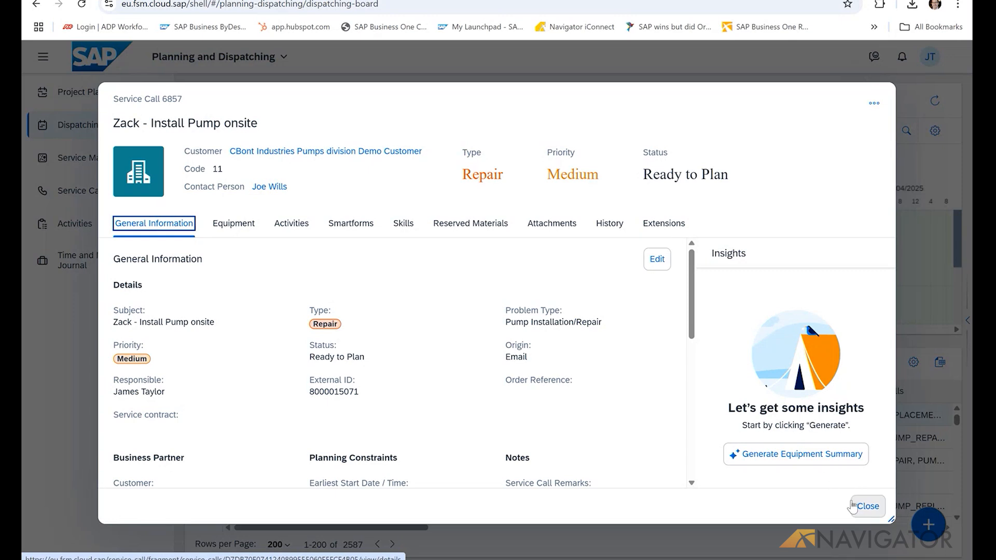
{"action": "left_click", "coordinate": [867, 508]}
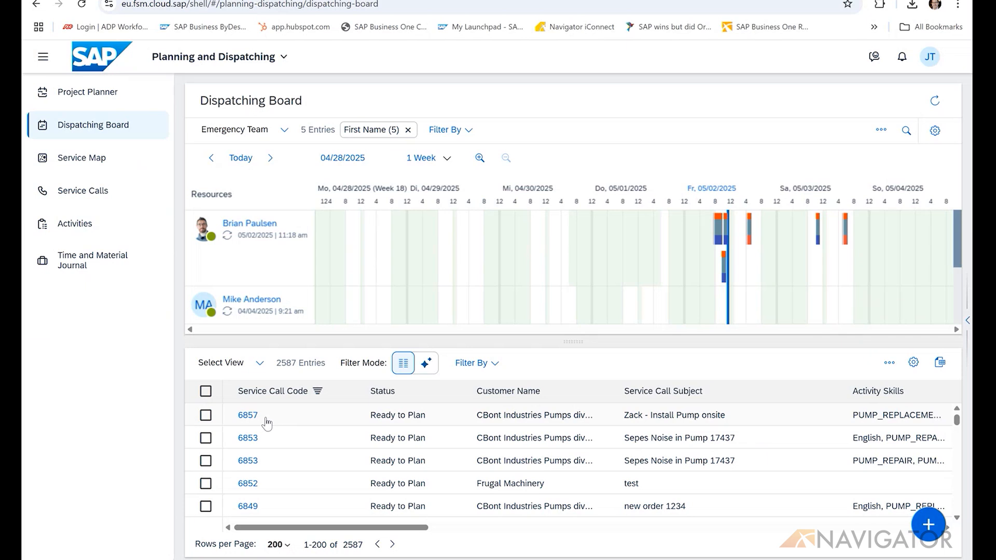
Step: Assign CBont Industries' onsite pump installation call to the Emergency Team's first technician on the afternoon of 05/02/2025, planning it despite the missing English skill
{"action": "left_click_drag", "start_coordinate": [265, 421], "coordinate": [739, 228]}
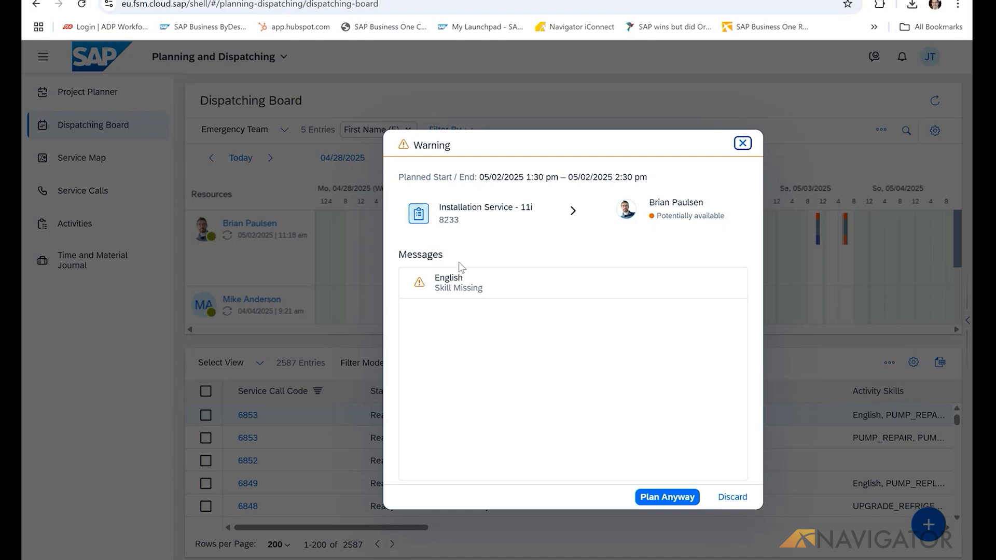
{"action": "left_click", "coordinate": [668, 498]}
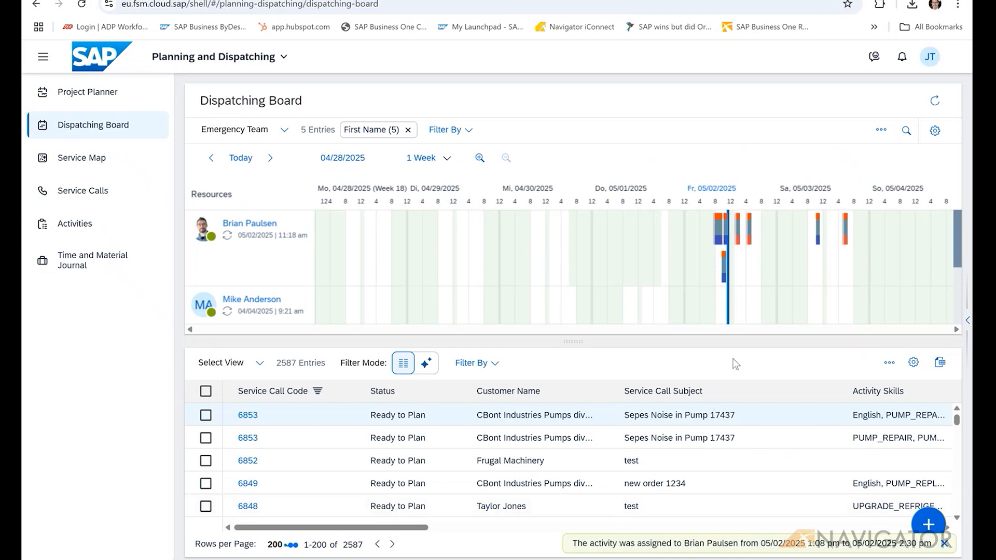
Step: Examine the summary of the newly assigned installation activity in the technician's schedule, including its service address, customer and equipment
{"action": "left_click", "coordinate": [738, 236]}
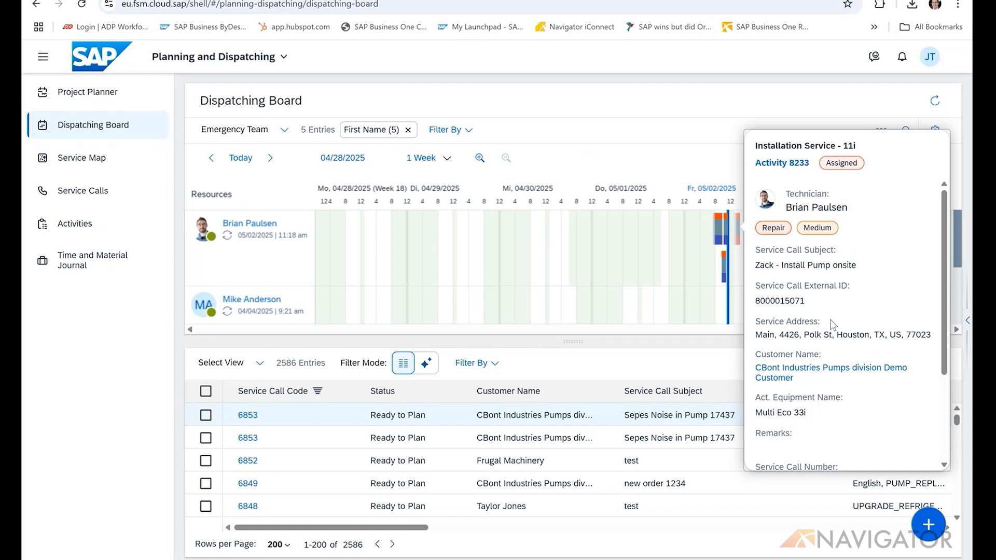
{"action": "scroll", "coordinate": [830, 321], "scroll_direction": "down", "scroll_amount": 3}
{"action": "scroll", "coordinate": [828, 323], "scroll_direction": "up", "scroll_amount": 3}
{"action": "scroll", "coordinate": [828, 322], "scroll_direction": "up", "scroll_amount": 1}
{"action": "scroll", "coordinate": [894, 304], "scroll_direction": "down", "scroll_amount": 2}
{"action": "scroll", "coordinate": [895, 310], "scroll_direction": "down", "scroll_amount": 1}
{"action": "scroll", "coordinate": [895, 309], "scroll_direction": "up", "scroll_amount": 4}
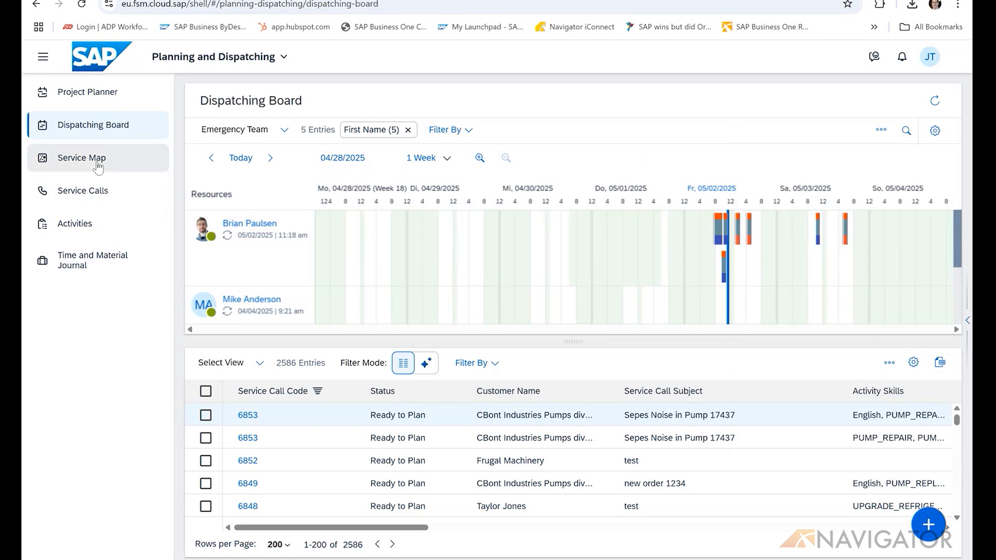
Step: Look at the activity and technician locations around Downtown Houston on the Service Map, and return to the Dispatching Board
{"action": "left_click", "coordinate": [91, 164]}
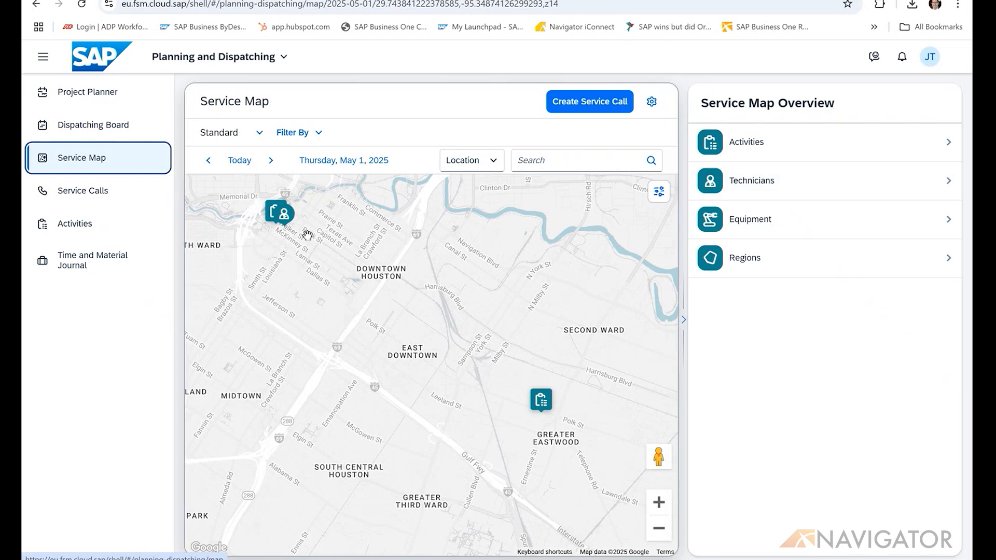
{"action": "left_click", "coordinate": [289, 227]}
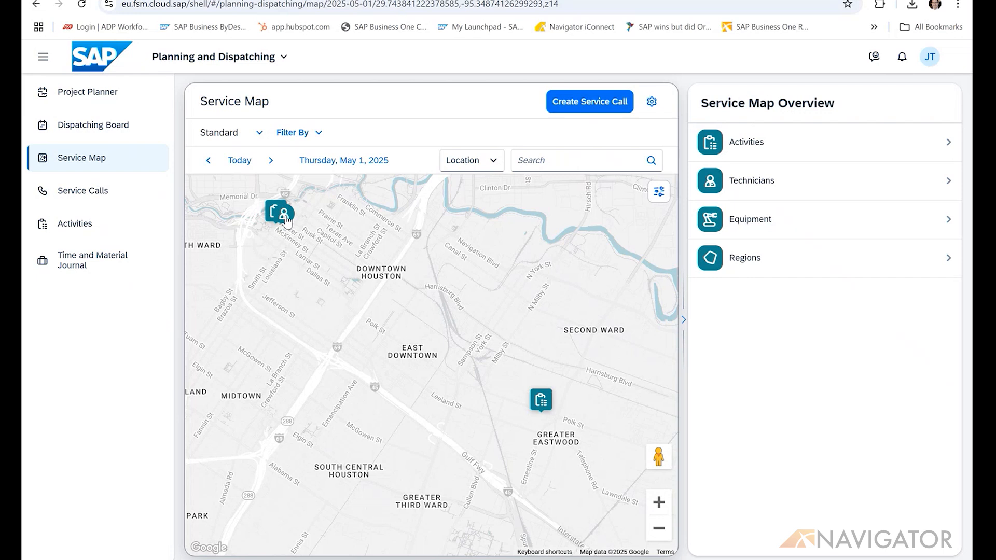
{"action": "scroll", "coordinate": [286, 220], "scroll_direction": "up", "scroll_amount": 1}
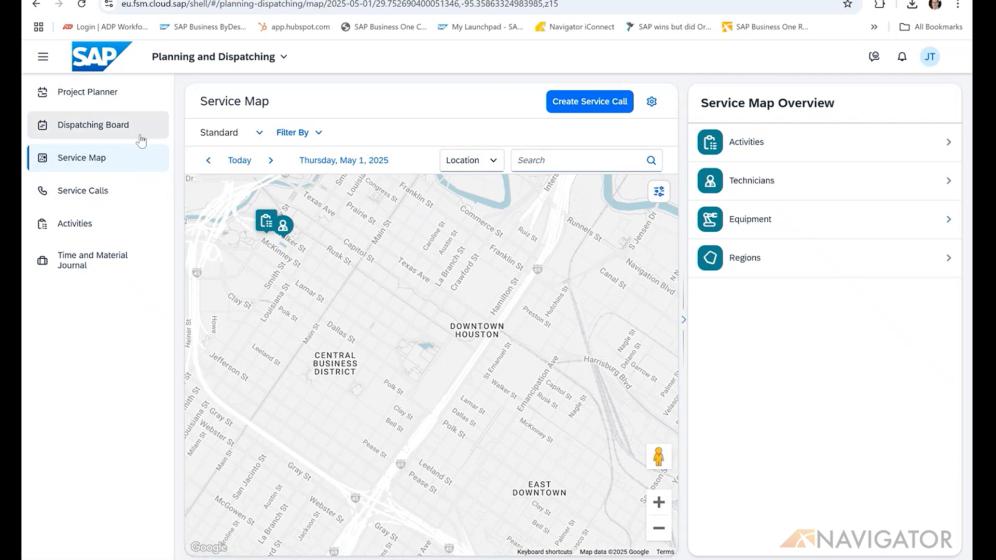
{"action": "left_click", "coordinate": [119, 135]}
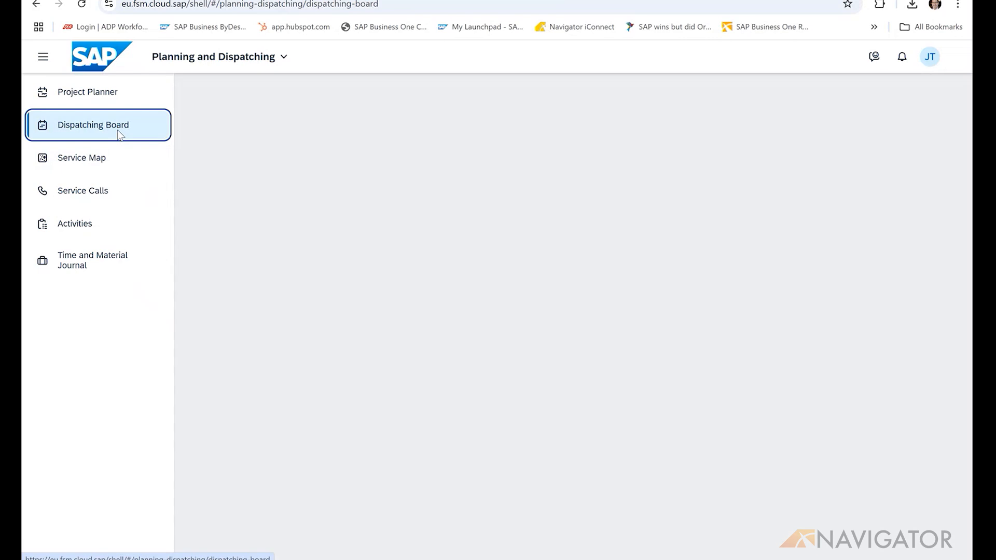
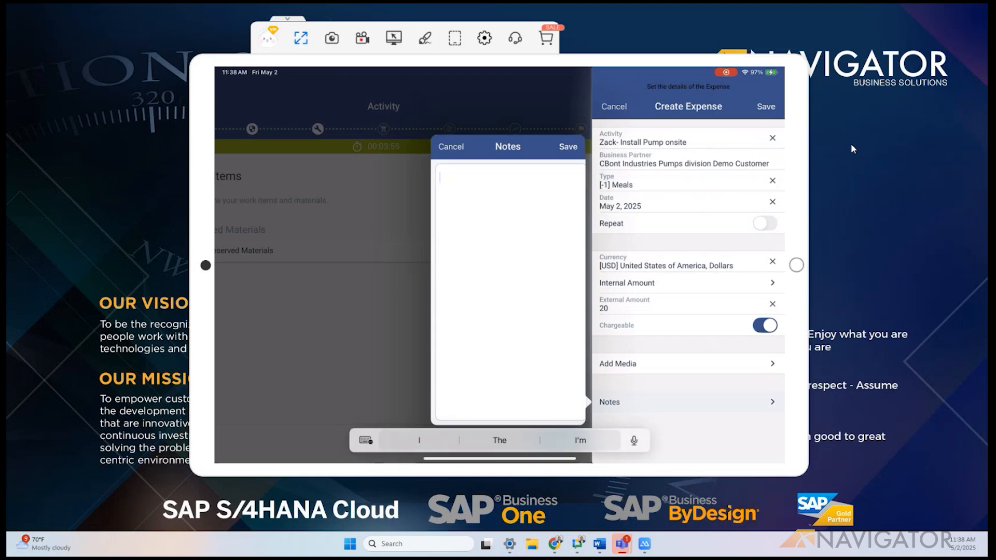
Step: In the technician's mobile app, enter the note "Lunch" for the meals expense and record a mileage distance of 10 miles
{"action": "type", "text": "Lunch"}
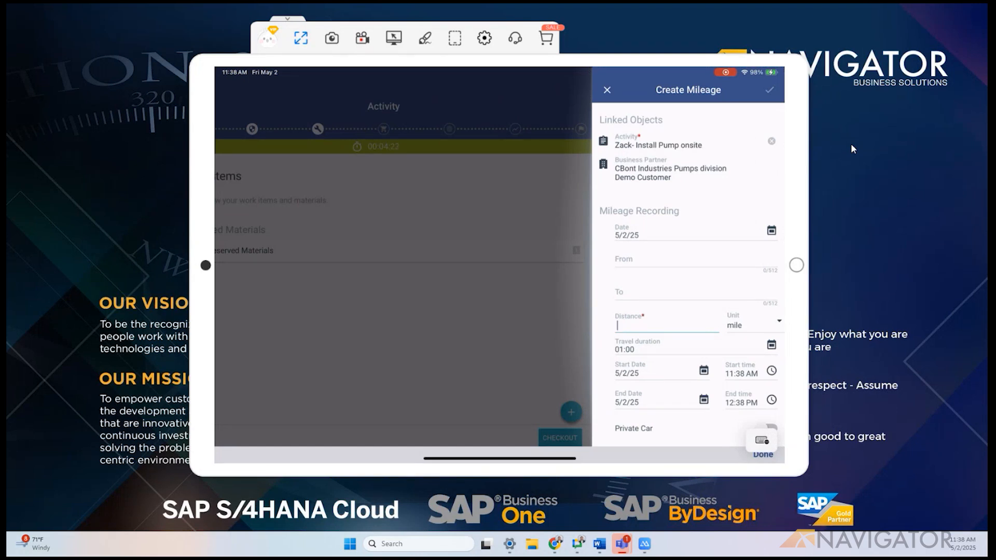
{"action": "type", "text": "10"}
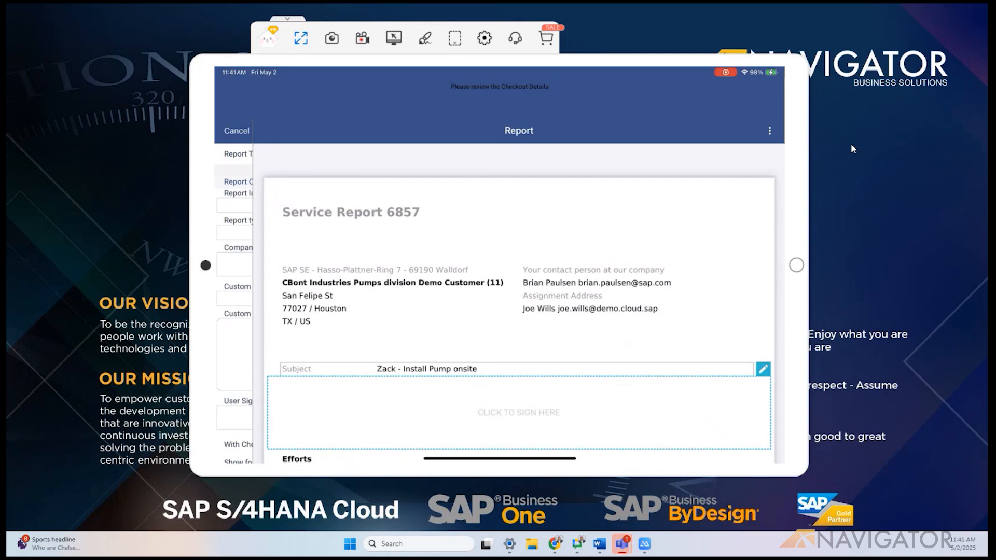
Step: Review the checkout service report's subject, efforts, expenses and mileages, and open its signature area for signing
{"action": "scroll", "coordinate": [518, 303], "scroll_direction": "down", "scroll_amount": 1}
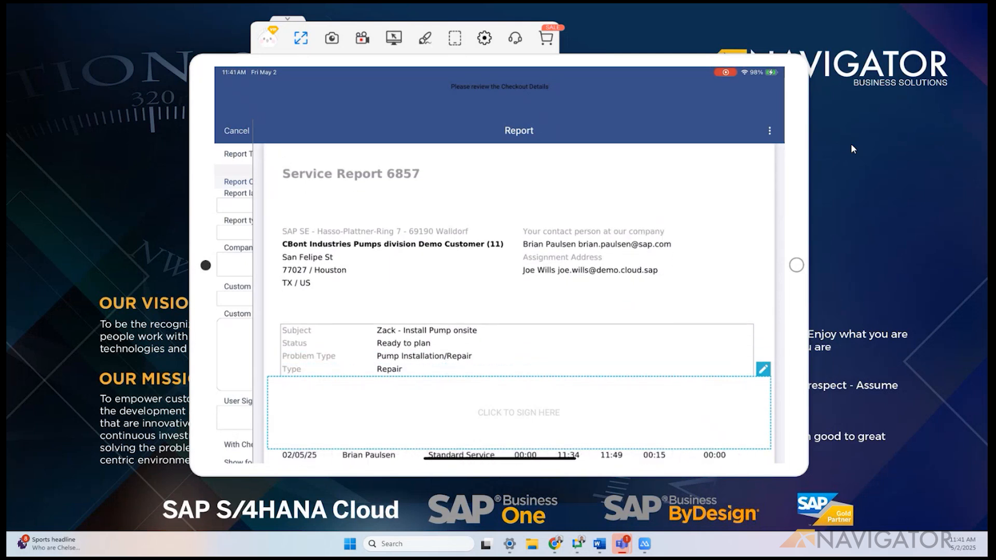
{"action": "scroll", "coordinate": [518, 303], "scroll_direction": "down", "scroll_amount": 2}
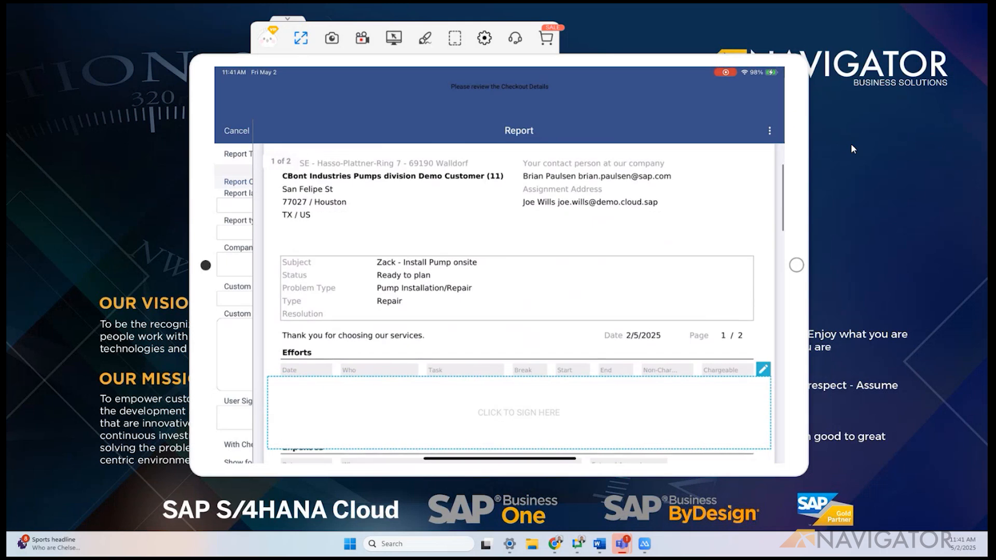
{"action": "scroll", "coordinate": [519, 303], "scroll_direction": "down", "scroll_amount": 3}
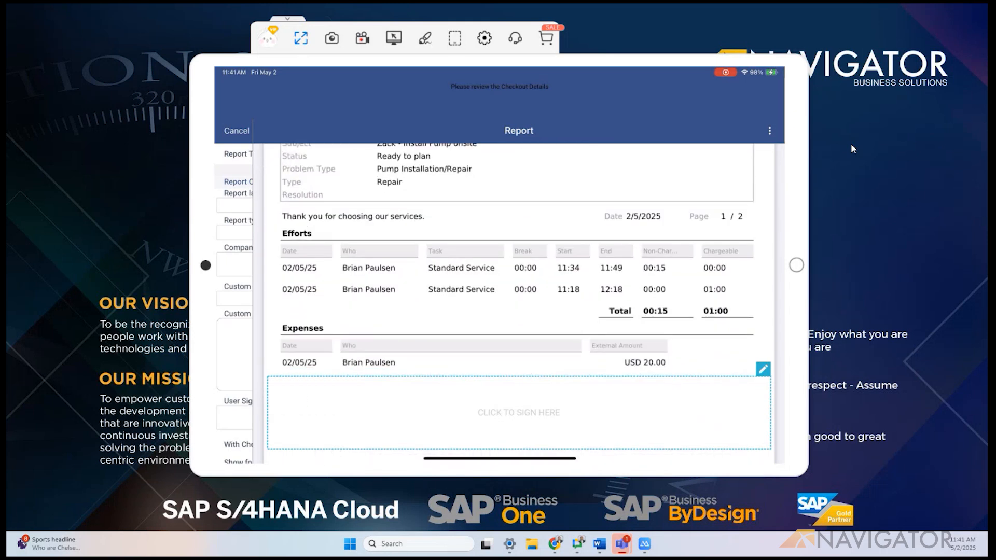
{"action": "scroll", "coordinate": [519, 259], "scroll_direction": "down", "scroll_amount": 2}
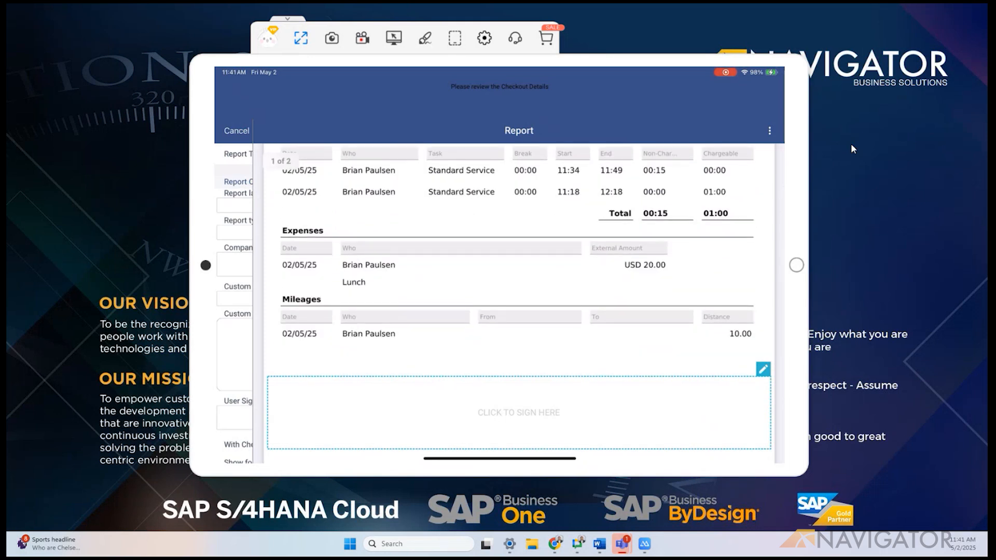
{"action": "scroll", "coordinate": [518, 259], "scroll_direction": "down", "scroll_amount": 2}
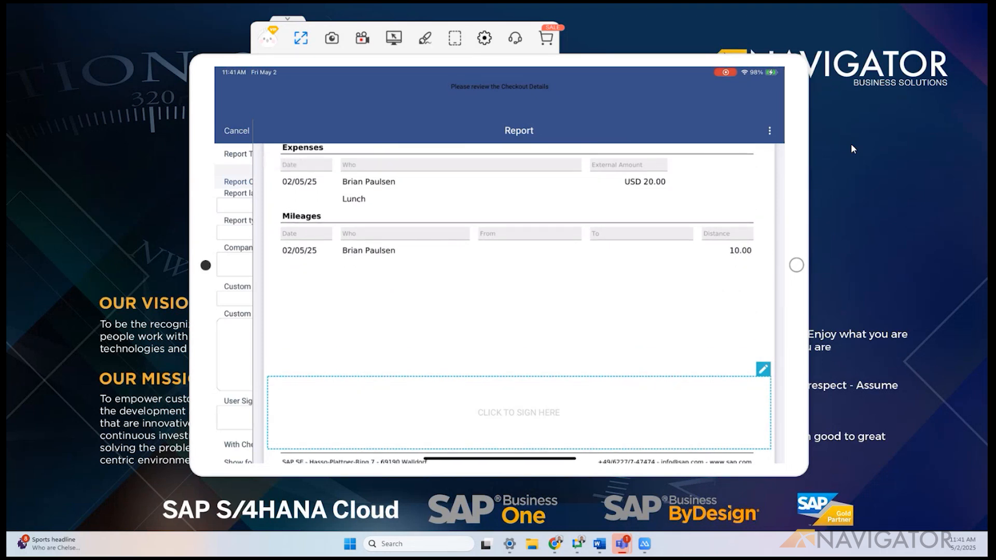
{"action": "scroll", "coordinate": [519, 259], "scroll_direction": "down", "scroll_amount": 1}
{"action": "scroll", "coordinate": [518, 259], "scroll_direction": "down", "scroll_amount": 1}
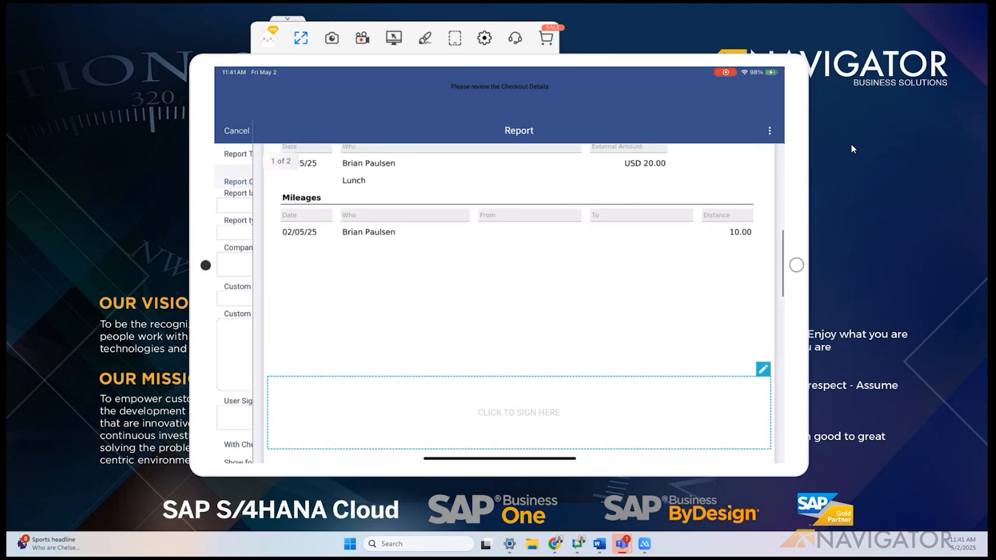
{"action": "scroll", "coordinate": [519, 260], "scroll_direction": "up", "scroll_amount": 1}
{"action": "left_click", "coordinate": [518, 412]}
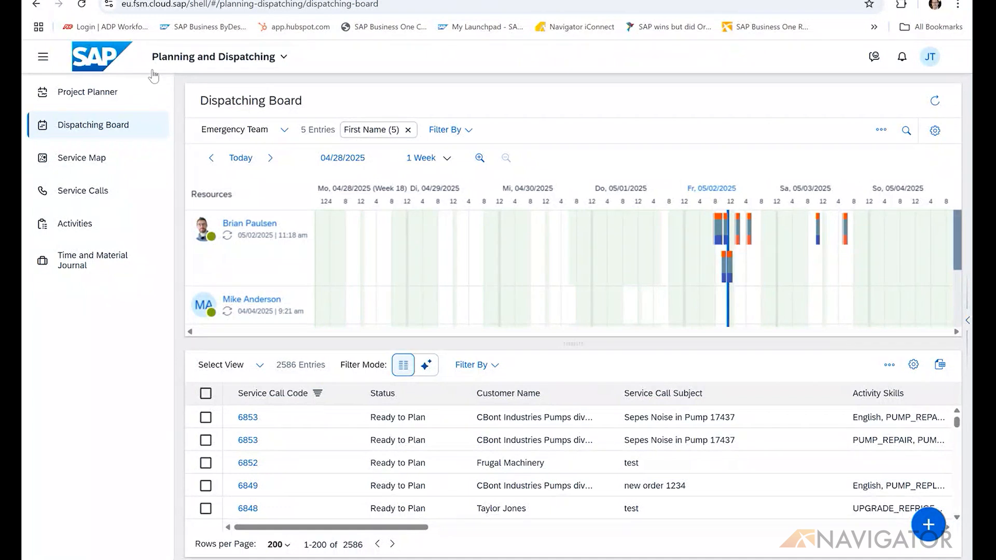
Step: Switch to the browser, refresh the Dispatching Board and open the details of the technician's onsite pump installation activity
{"action": "left_click", "coordinate": [934, 101]}
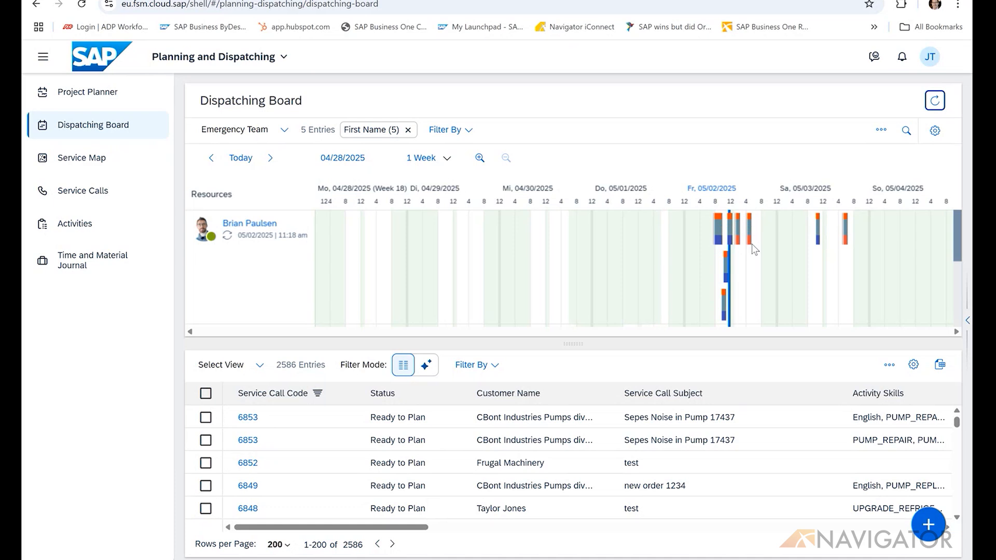
{"action": "mouse_move", "coordinate": [737, 237]}
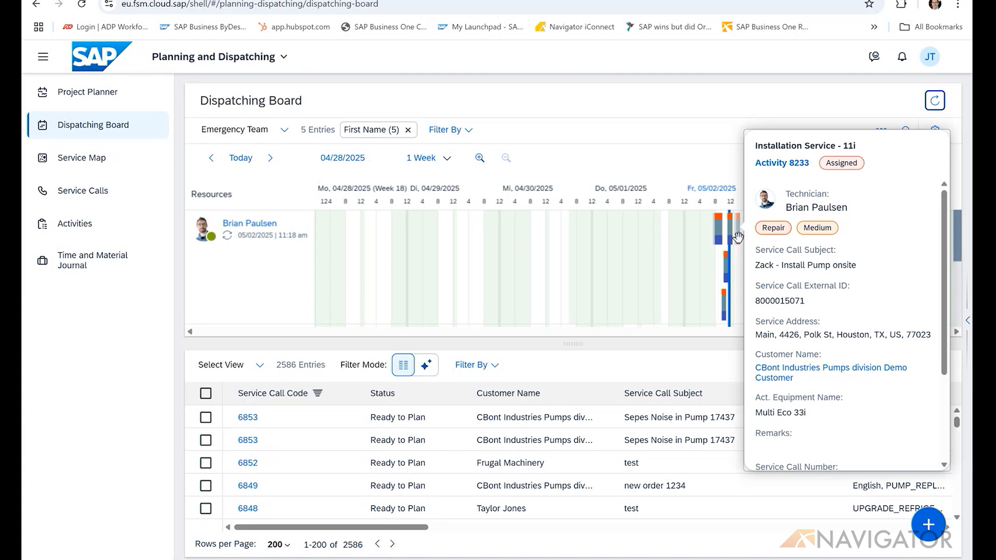
{"action": "left_click", "coordinate": [738, 237]}
{"action": "mouse_move", "coordinate": [741, 243]}
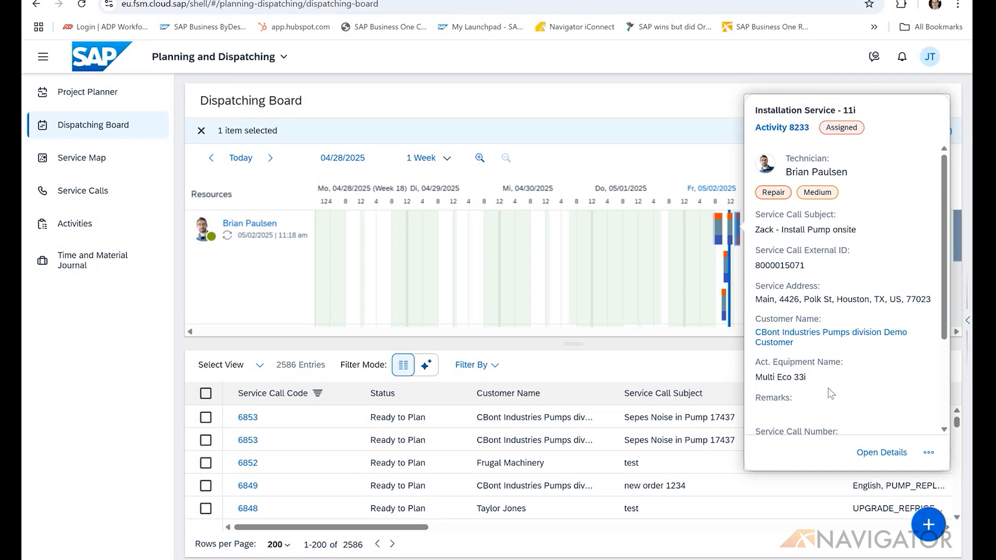
{"action": "left_click", "coordinate": [892, 459]}
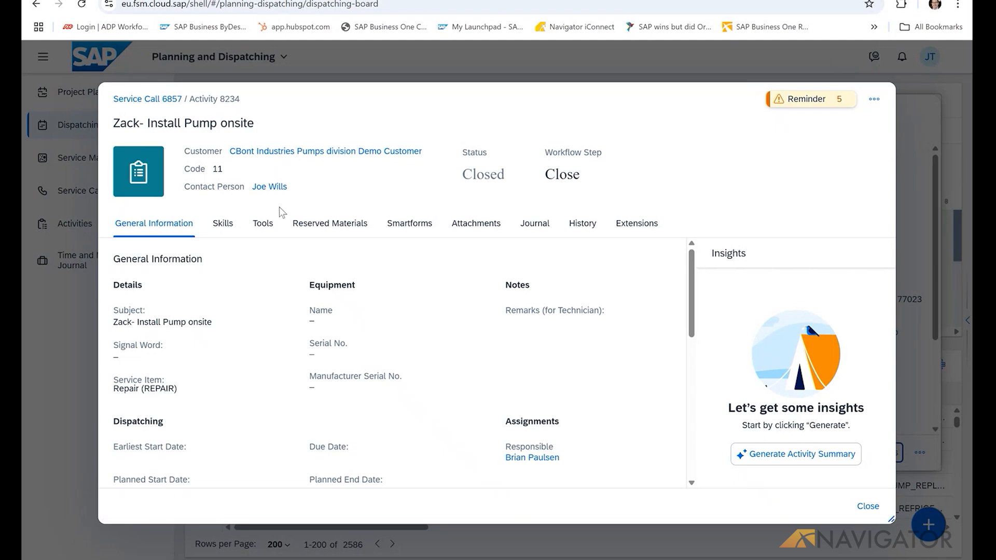
Step: Check the closed activity's reserved materials and attachments, and download the attached Assignment_8234.pdf
{"action": "left_click", "coordinate": [312, 230]}
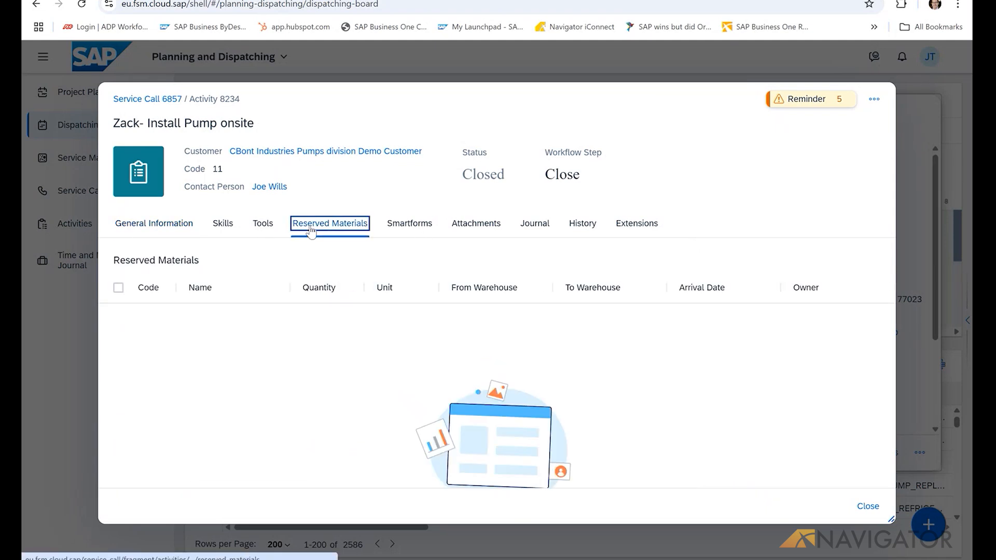
{"action": "left_click", "coordinate": [478, 228]}
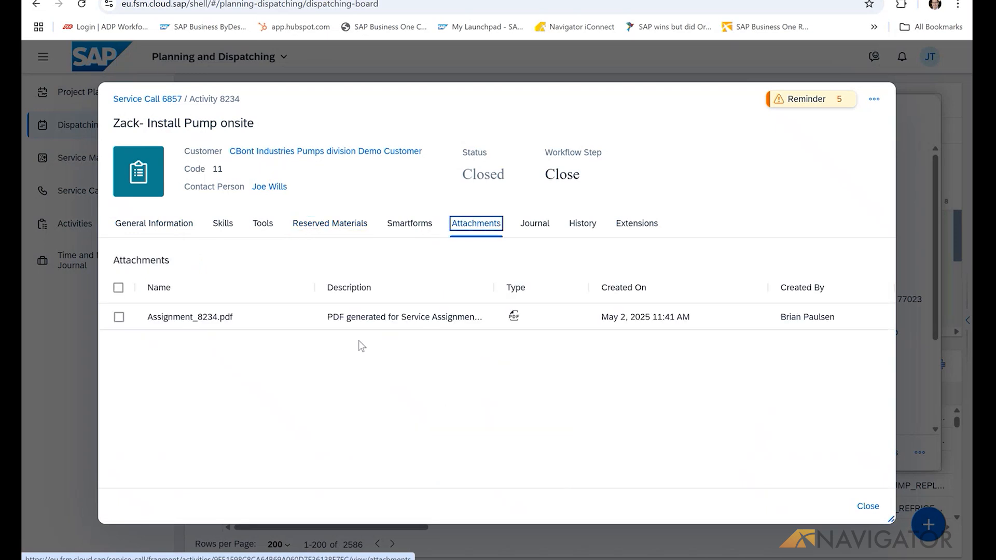
{"action": "left_click", "coordinate": [295, 327]}
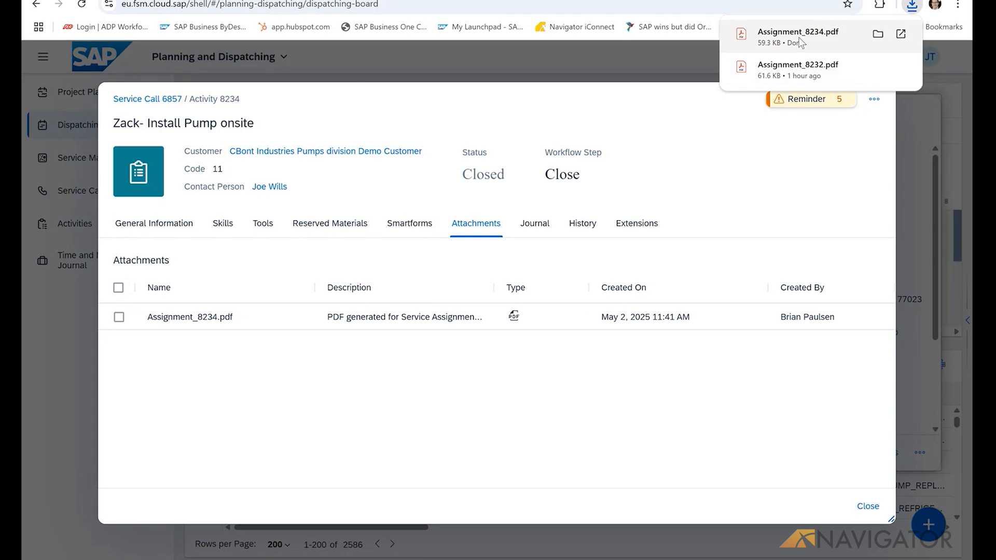
Step: Open the downloaded Assignment_8234.pdf and read through the service report's efforts, expenses, mileages and customer signature
{"action": "left_click", "coordinate": [801, 42]}
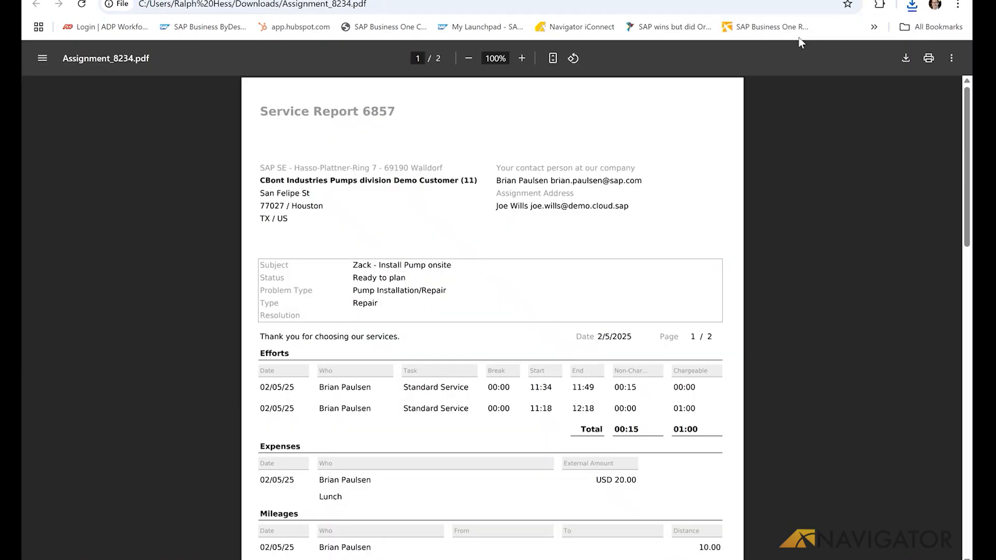
{"action": "scroll", "coordinate": [528, 322], "scroll_direction": "down", "scroll_amount": 6}
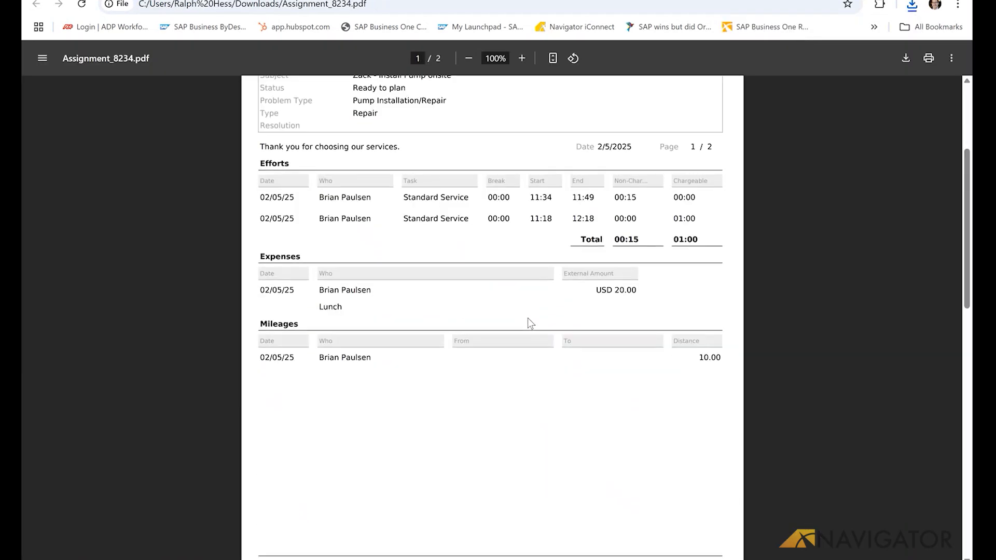
{"action": "scroll", "coordinate": [528, 324], "scroll_direction": "down", "scroll_amount": 4}
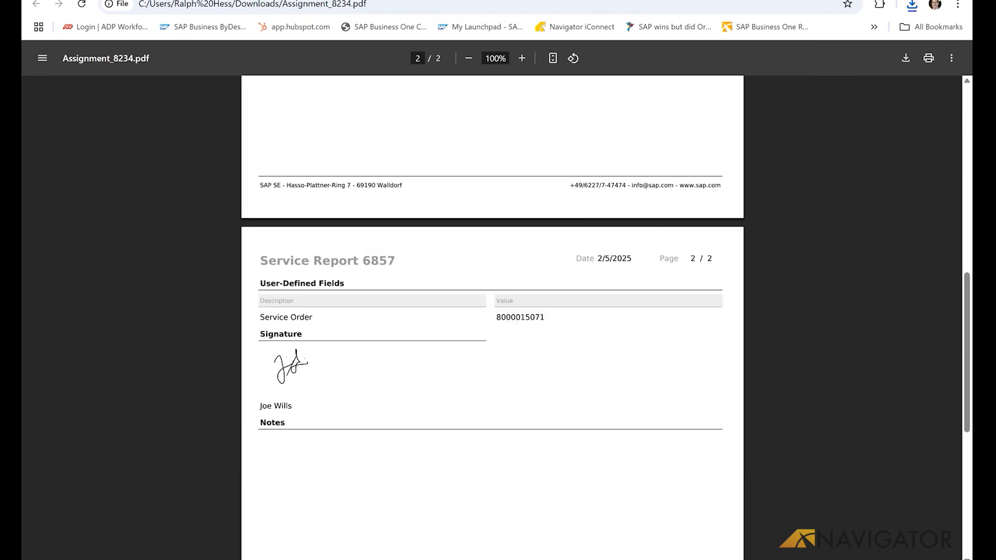
Step: Close the report PDF, review the closed activity's journal summary and history, and check the Time and Material Journal overview
{"action": "key", "text": "ctrl+w"}
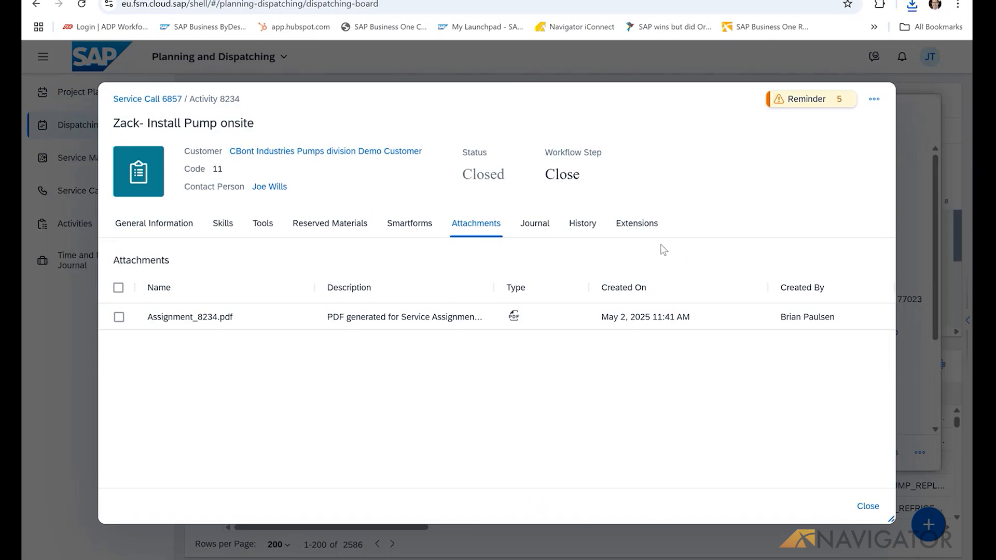
{"action": "left_click", "coordinate": [536, 224]}
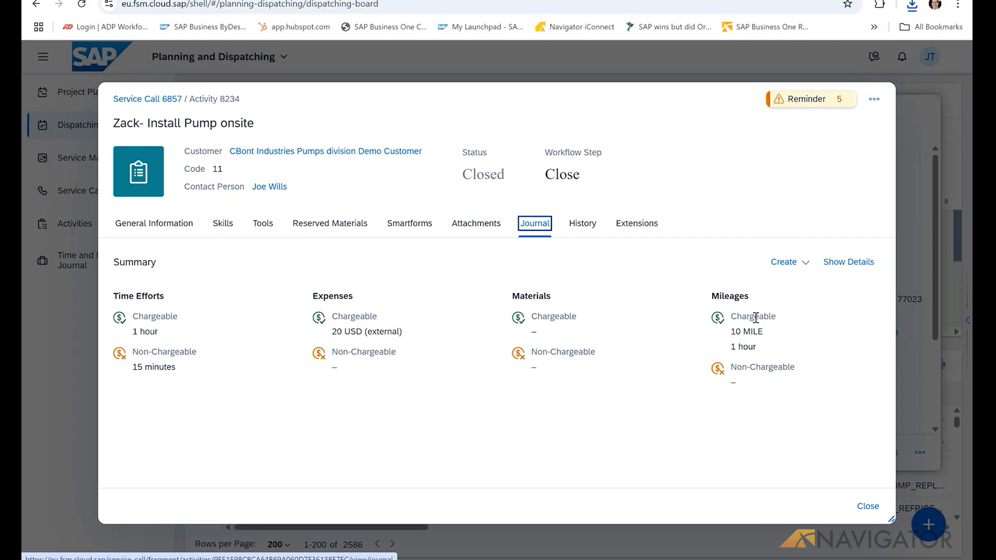
{"action": "left_click", "coordinate": [588, 231]}
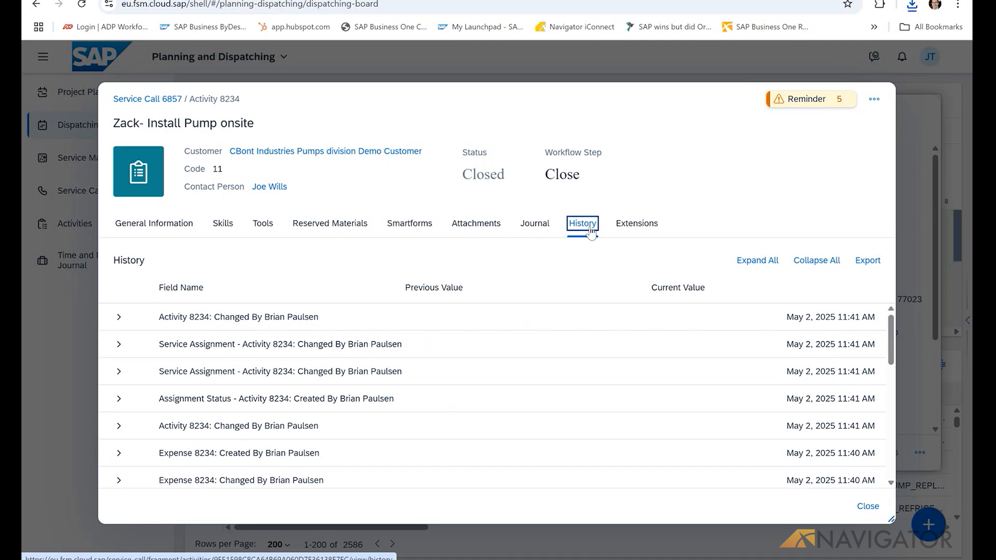
{"action": "left_click", "coordinate": [879, 513]}
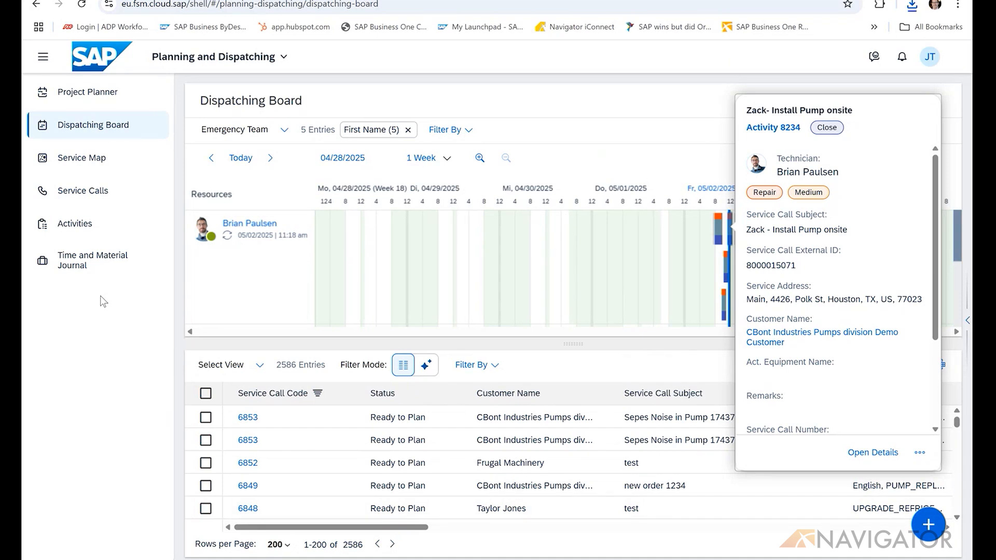
{"action": "left_click", "coordinate": [85, 260]}
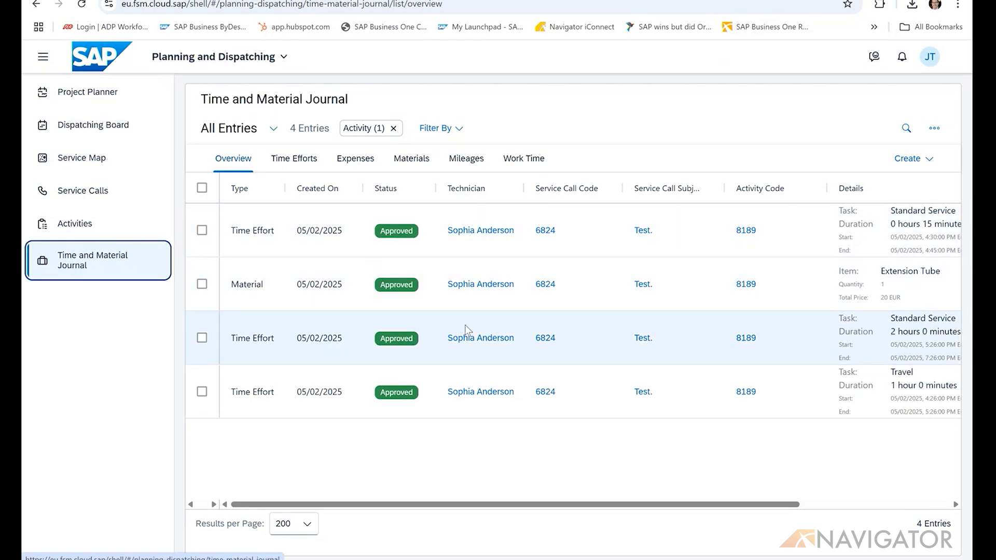
Step: Open the Demo dashboard in Analytics and Reporting and examine its top customers, open assignments and monthly service call volume charts
{"action": "left_click", "coordinate": [81, 64]}
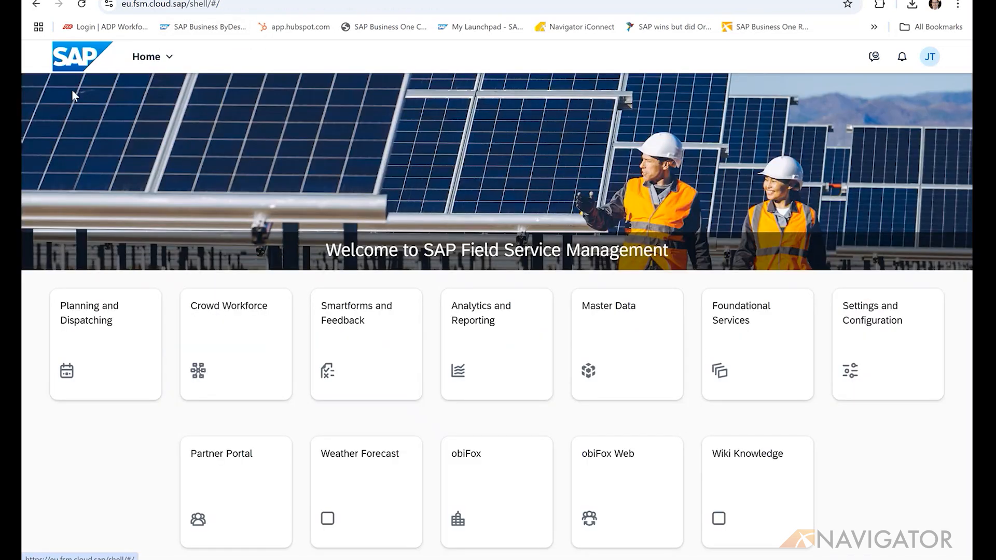
{"action": "left_click", "coordinate": [502, 338]}
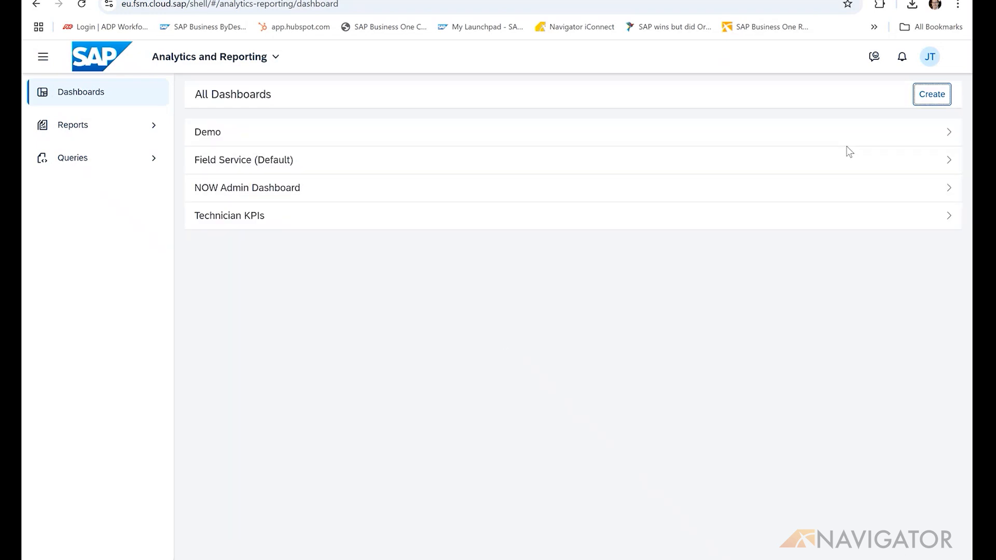
{"action": "left_click", "coordinate": [949, 133]}
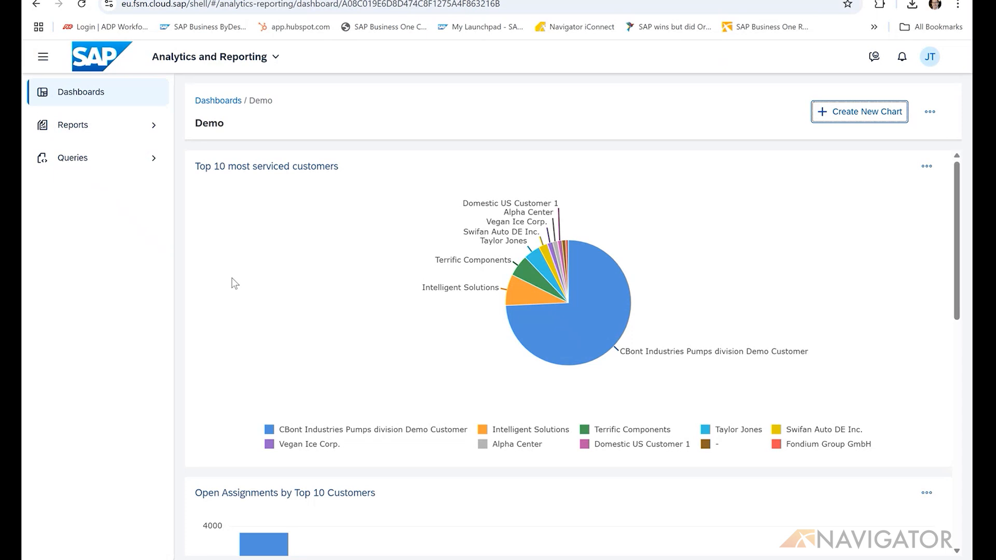
{"action": "scroll", "coordinate": [233, 278], "scroll_direction": "down", "scroll_amount": 1}
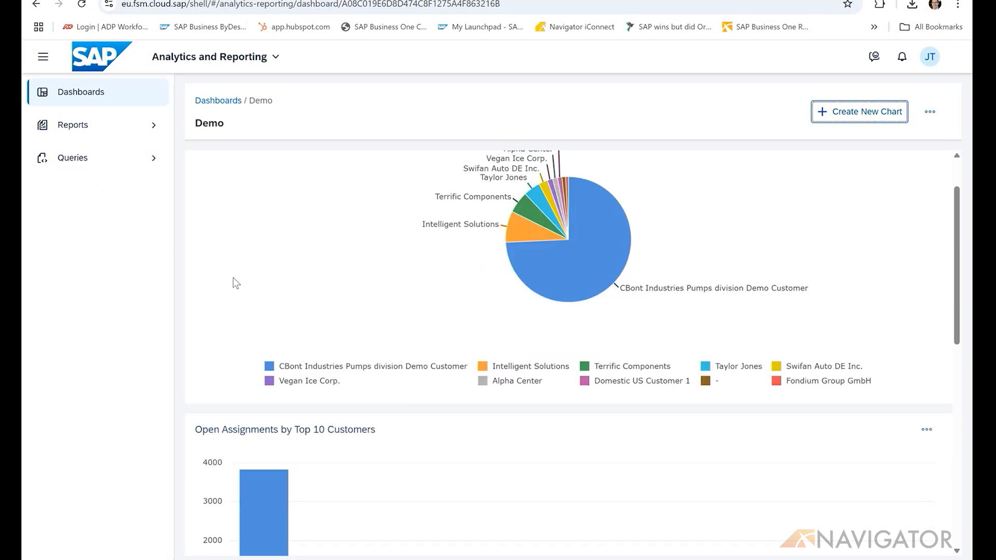
{"action": "scroll", "coordinate": [392, 462], "scroll_direction": "down", "scroll_amount": 2}
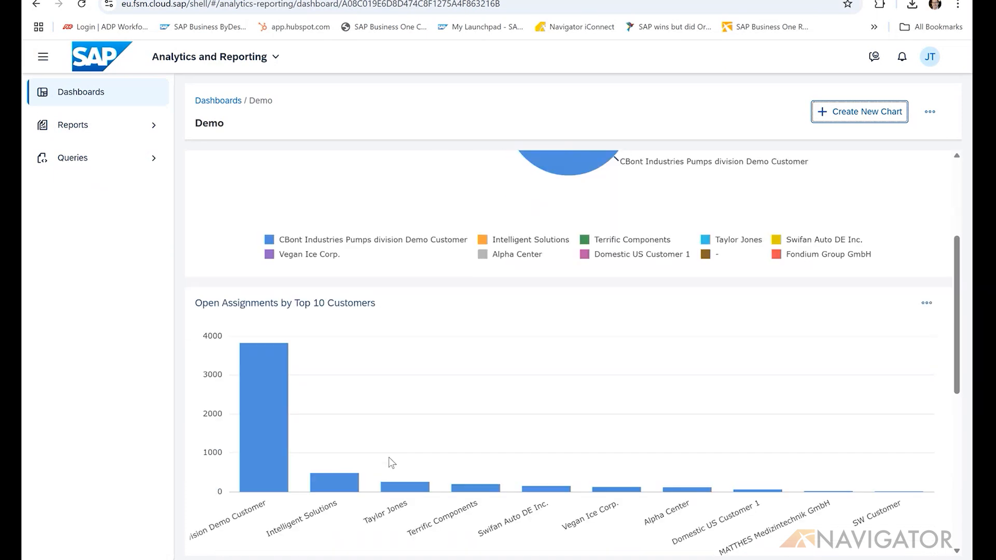
{"action": "scroll", "coordinate": [609, 396], "scroll_direction": "down", "scroll_amount": 6}
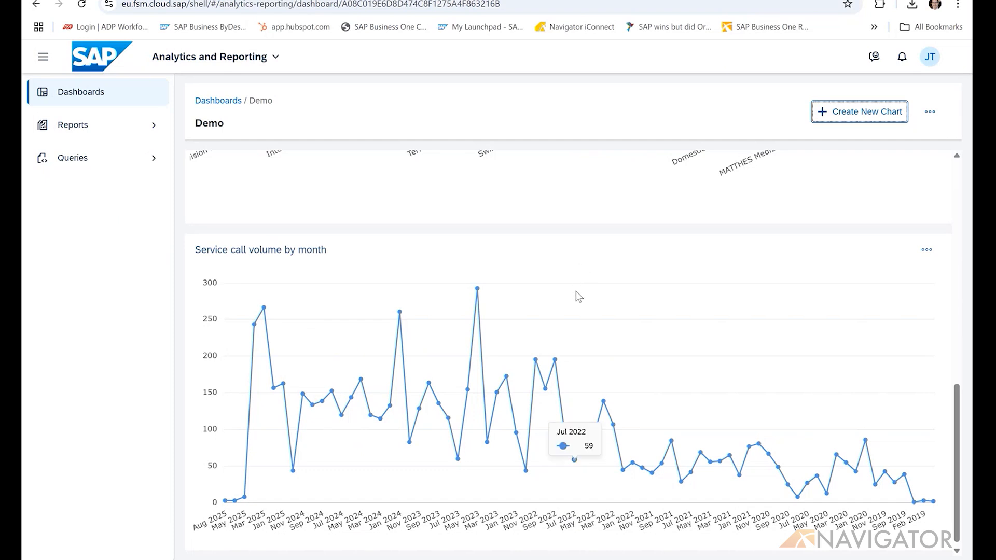
{"action": "scroll", "coordinate": [575, 290], "scroll_direction": "up", "scroll_amount": 4}
{"action": "scroll", "coordinate": [576, 291], "scroll_direction": "up", "scroll_amount": 8}
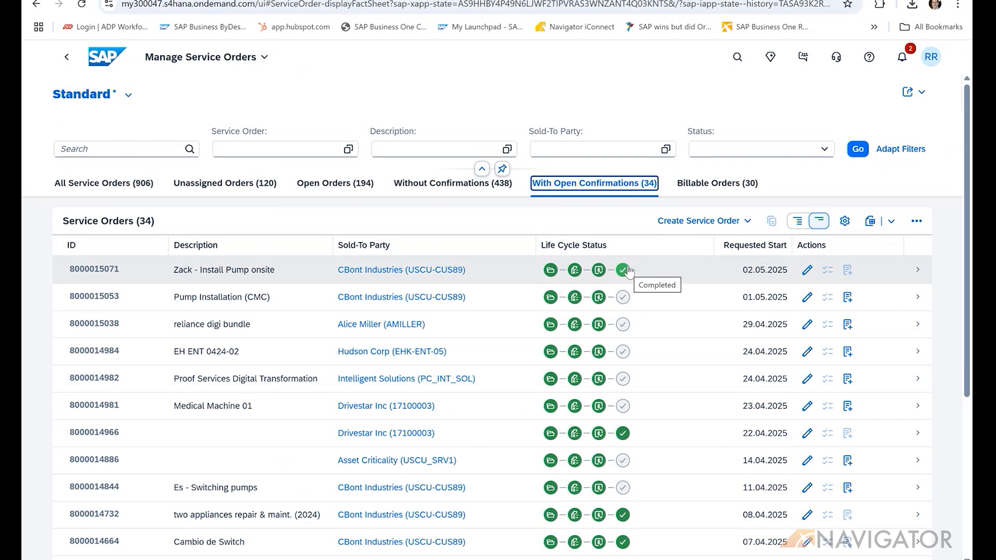
Step: Switch to Manage Service Orders, open the onsite pump installation order, and review its progress, duration, gross value and confirmation items
{"action": "left_click", "coordinate": [928, 277]}
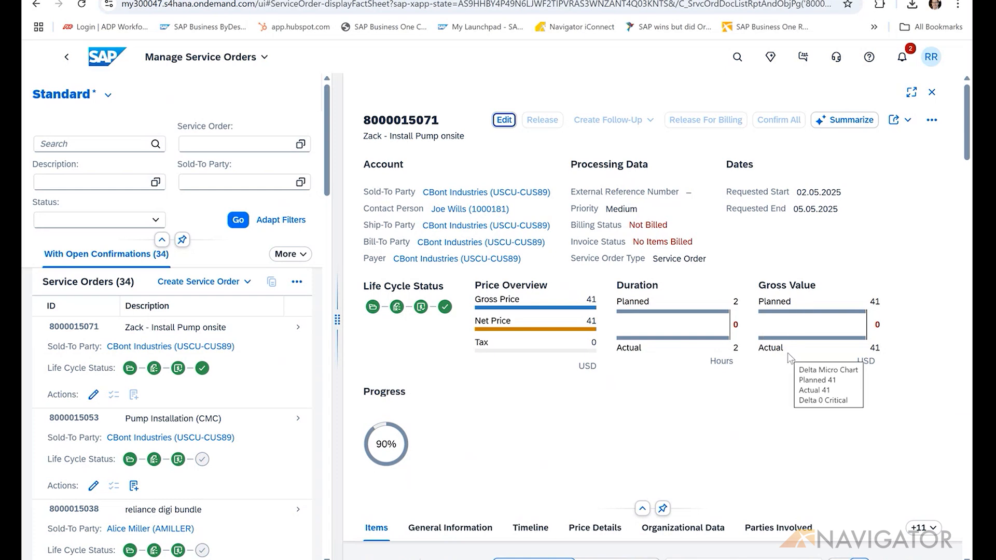
{"action": "scroll", "coordinate": [789, 358], "scroll_direction": "down", "scroll_amount": 1}
{"action": "scroll", "coordinate": [787, 353], "scroll_direction": "down", "scroll_amount": 2}
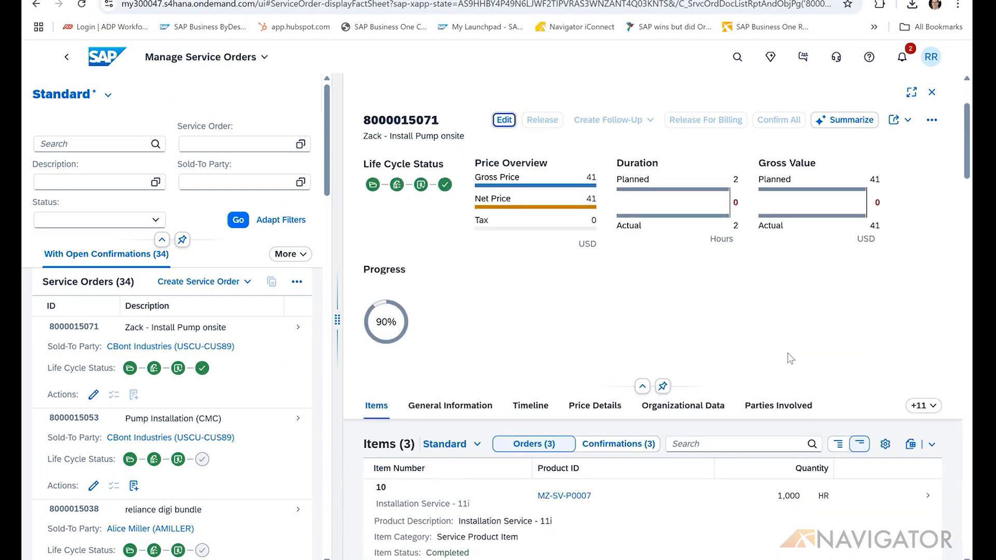
{"action": "left_click", "coordinate": [631, 379]}
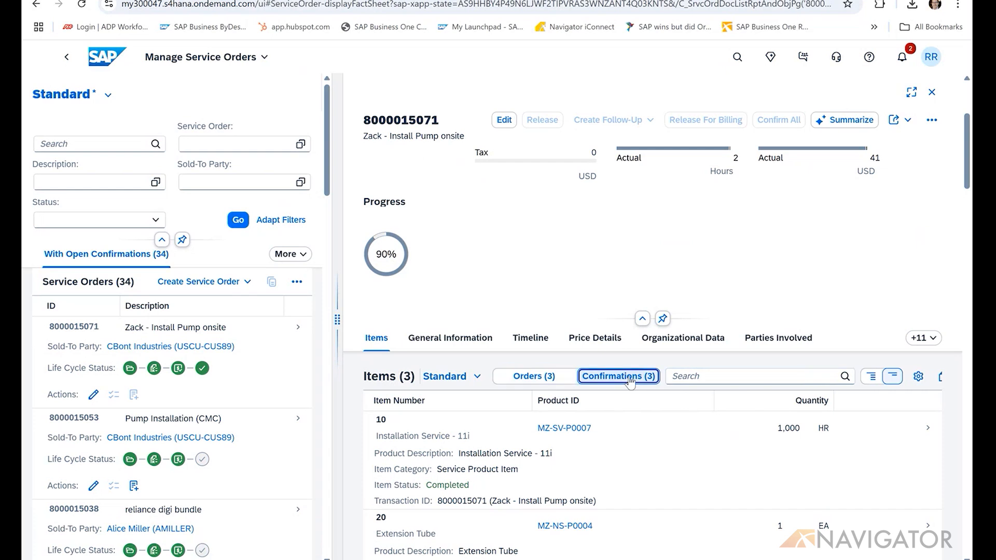
{"action": "scroll", "coordinate": [641, 424], "scroll_direction": "down", "scroll_amount": 5}
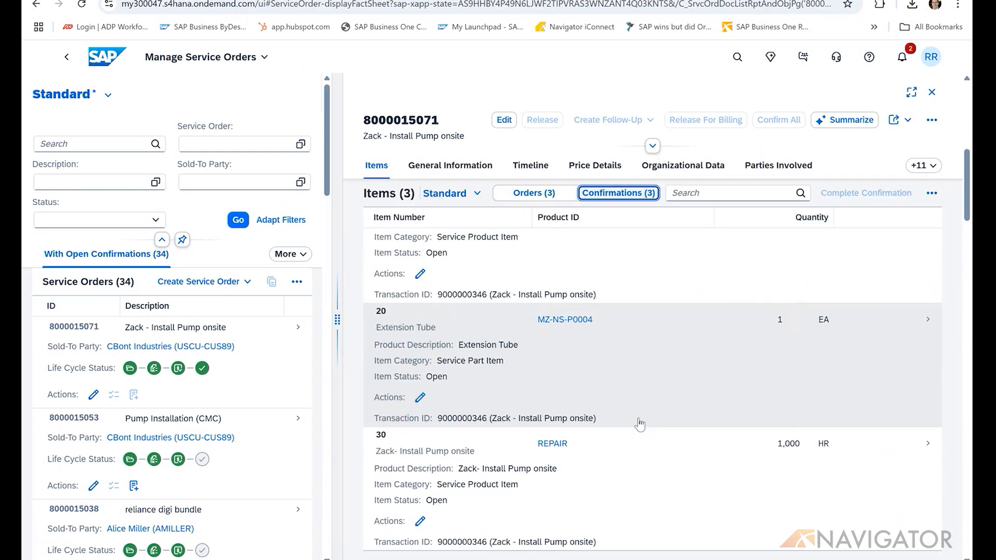
{"action": "scroll", "coordinate": [640, 424], "scroll_direction": "up", "scroll_amount": 5}
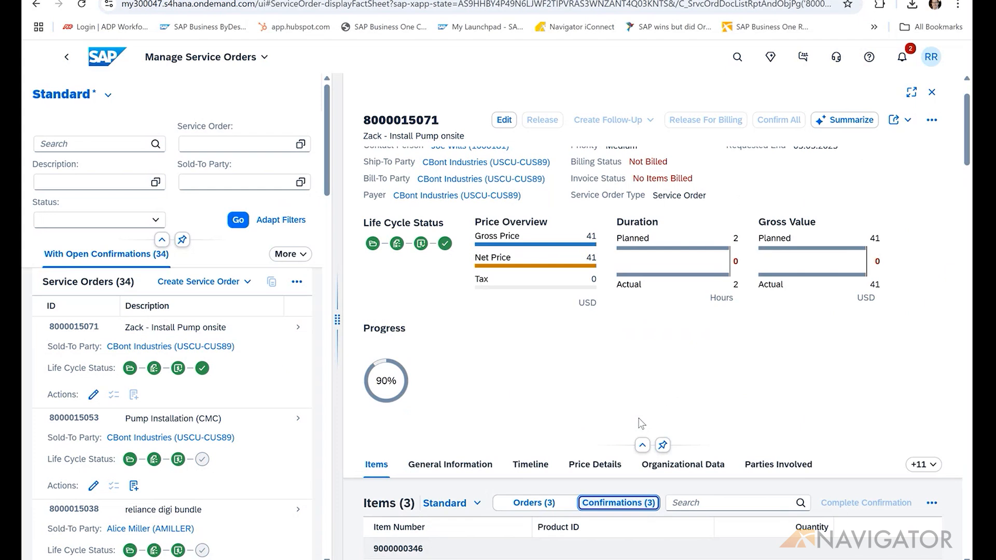
{"action": "scroll", "coordinate": [641, 423], "scroll_direction": "up", "scroll_amount": 1}
{"action": "scroll", "coordinate": [642, 423], "scroll_direction": "down", "scroll_amount": 2}
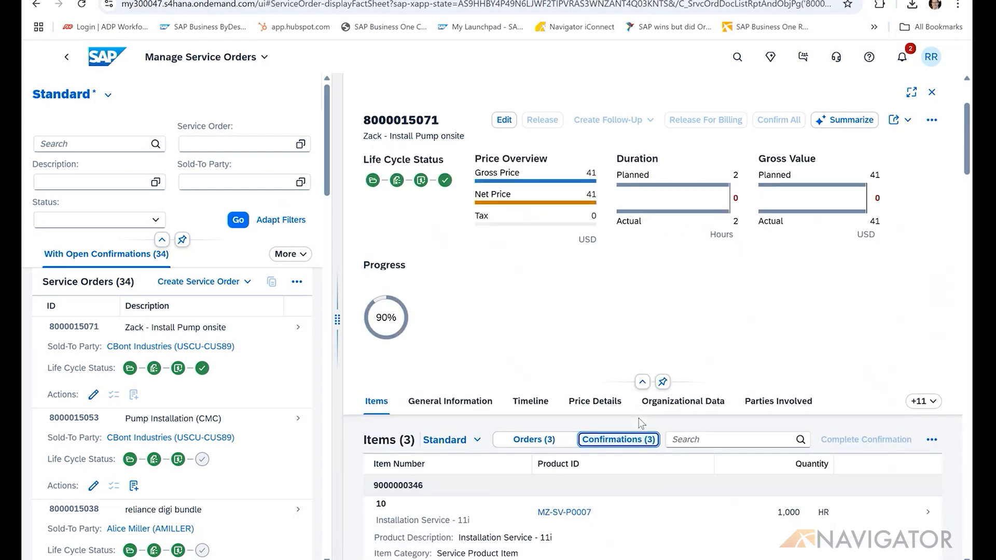
{"action": "scroll", "coordinate": [641, 424], "scroll_direction": "up", "scroll_amount": 2}
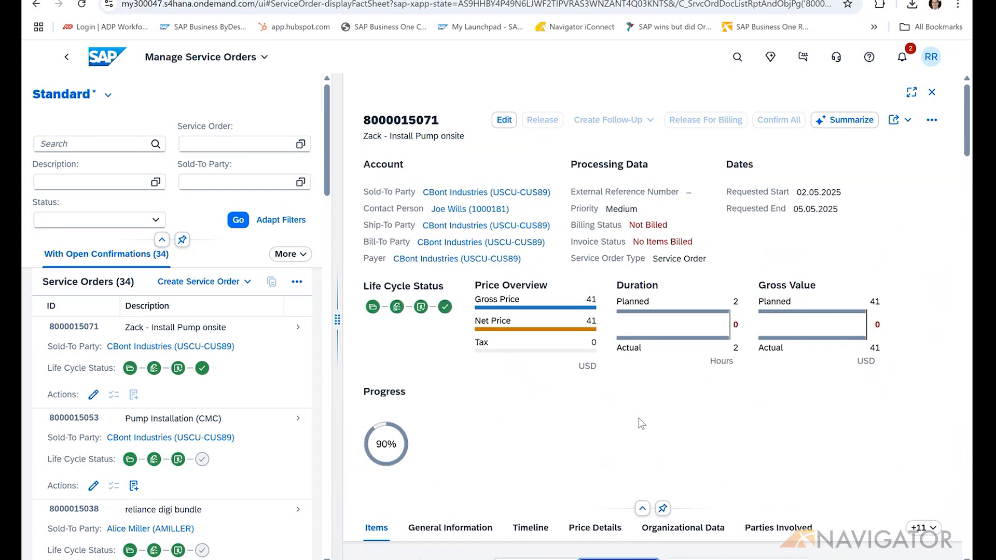